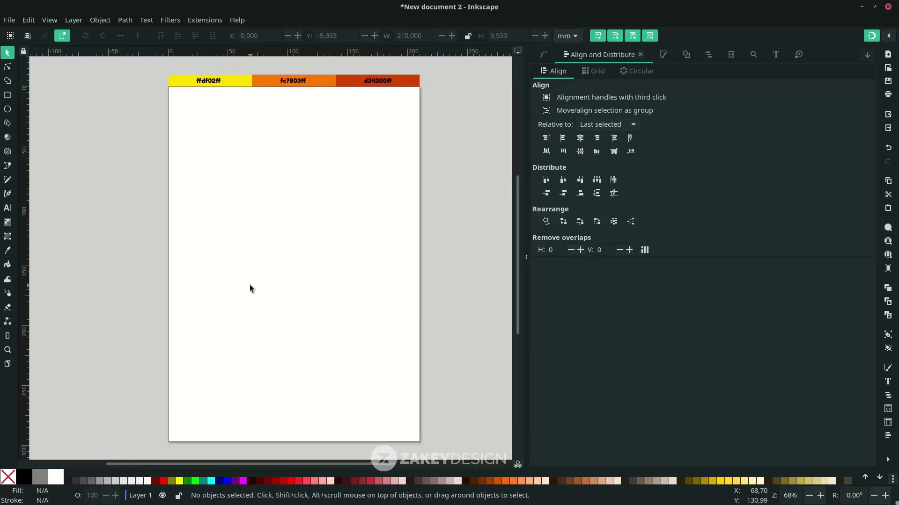
Add the text "pow!" in the upper part of the page and set its font to Bangers
key("t")
left_click(241, 225)
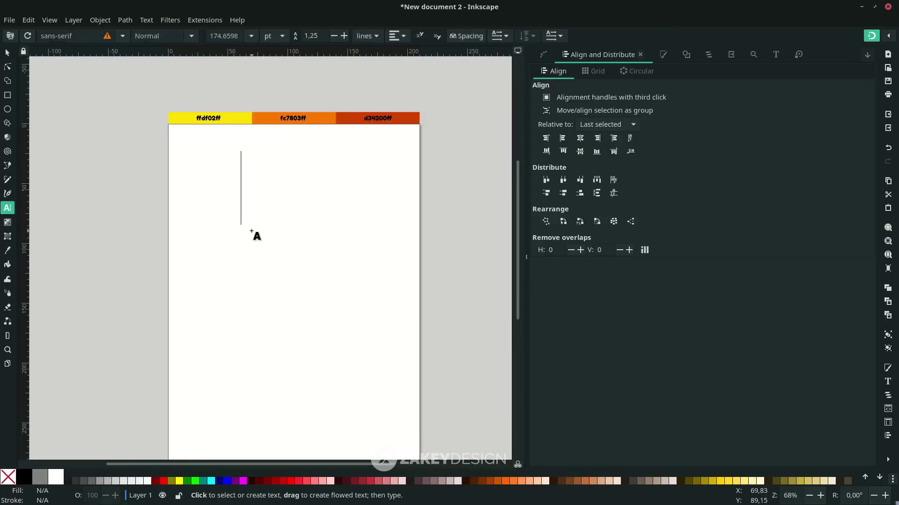
type("pow!")
key("ctrl+a")
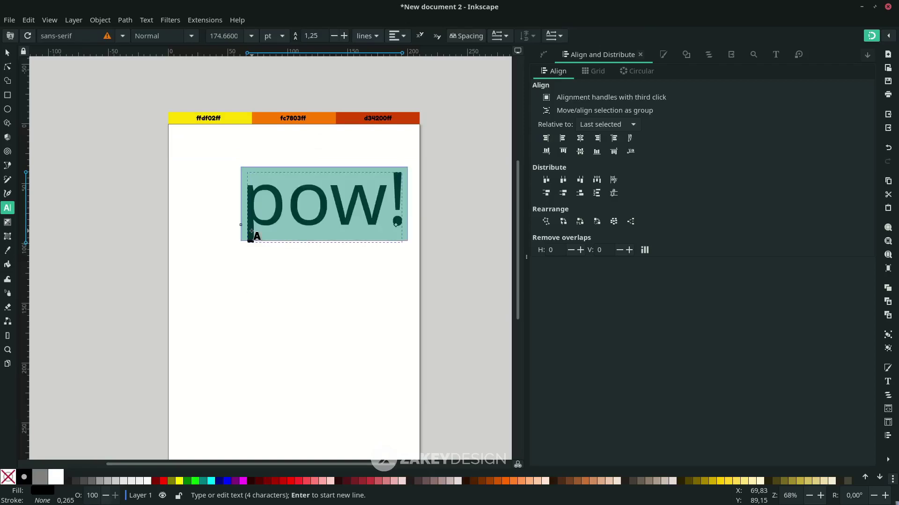
triple_click(80, 37)
type("ba")
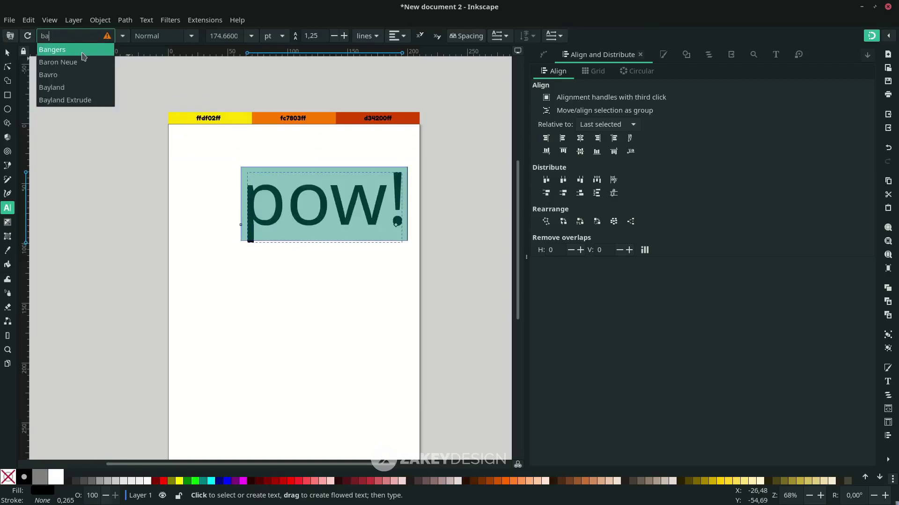
left_click(82, 52)
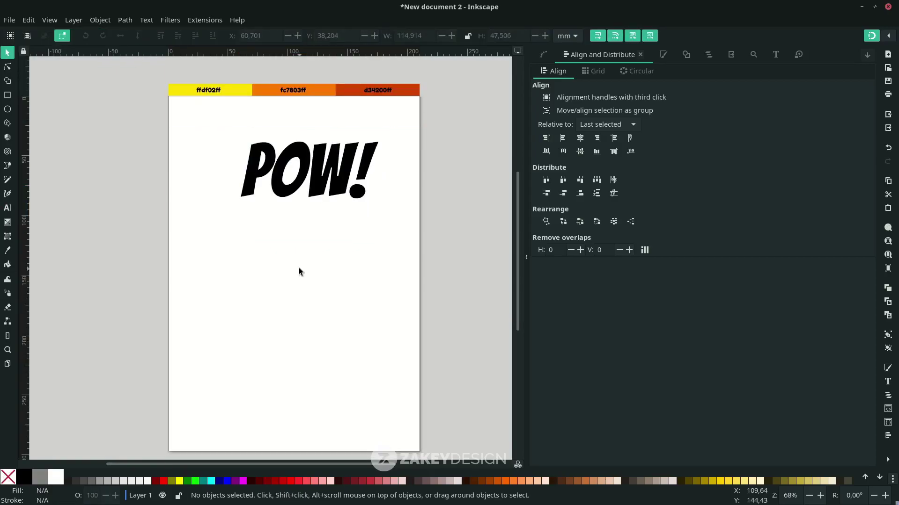
Clone the POW! text through Path Effects and add an Offset effect to the clone
scroll(299, 267, "right", 1)
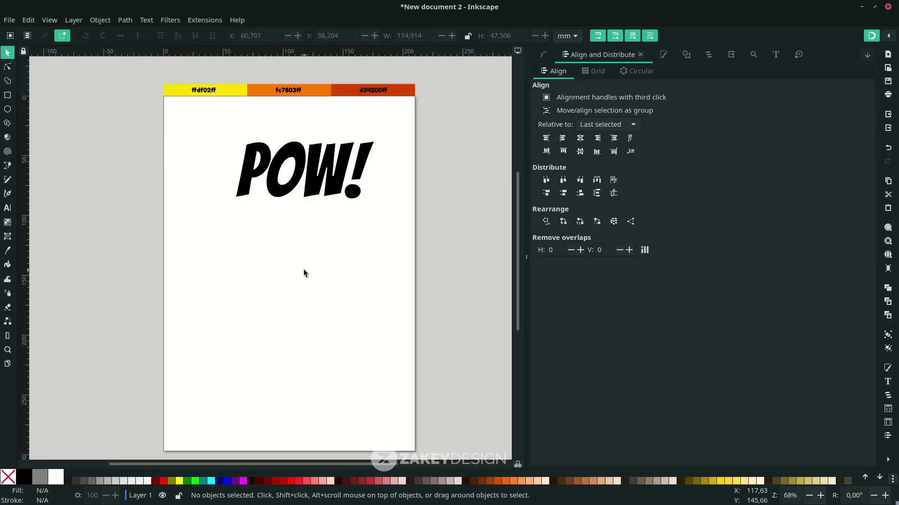
left_click(309, 169)
left_click(125, 20)
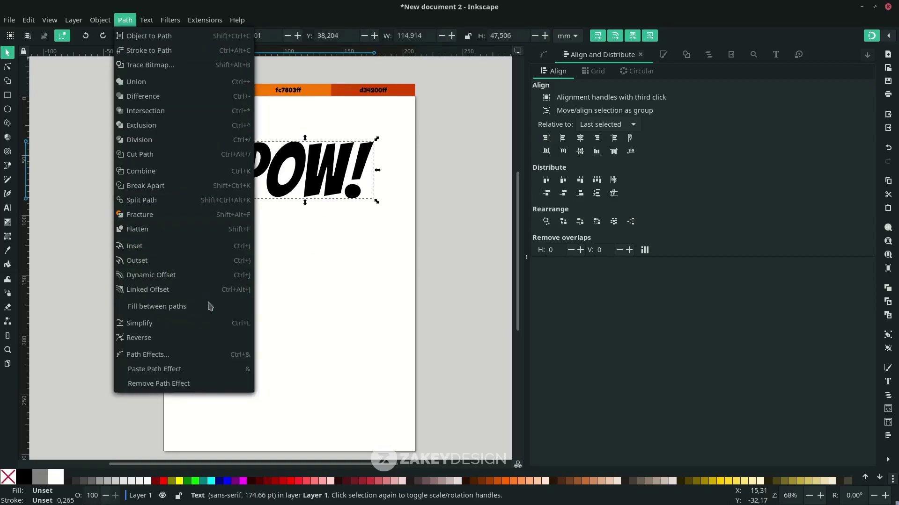
left_click(196, 359)
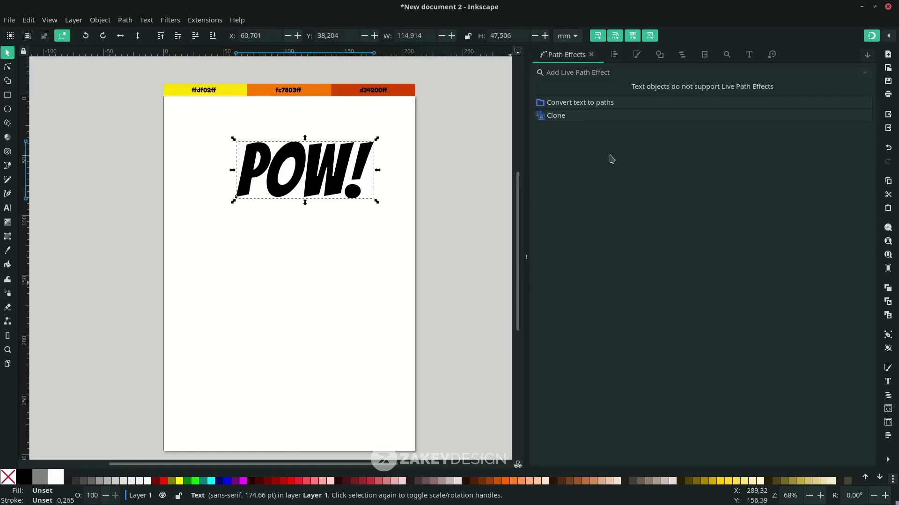
left_click(625, 118)
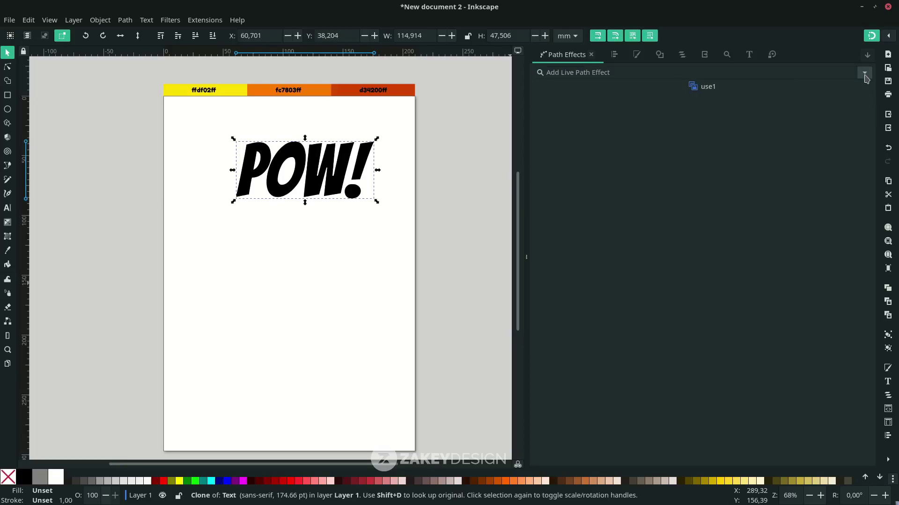
left_click(865, 73)
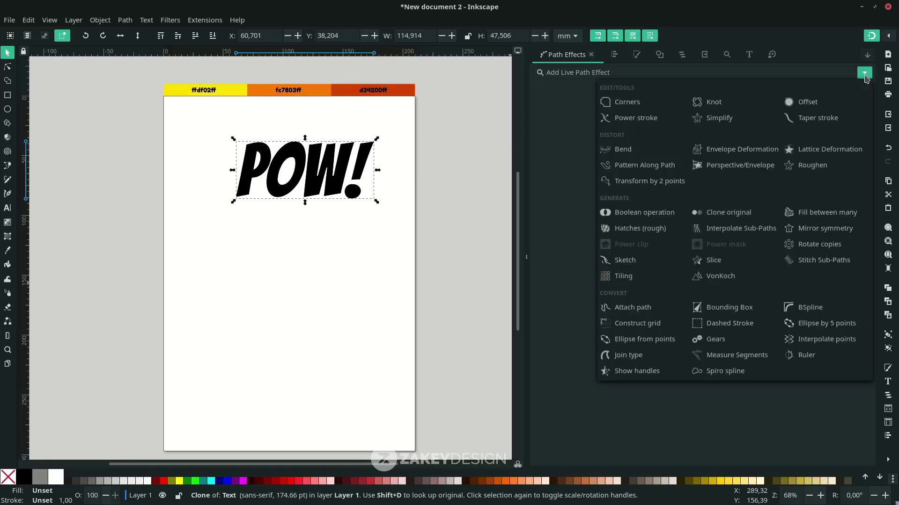
left_click(838, 104)
Remove "style" from the Clone original effect's attributes, leaving clip-path,mask, and apply the change
left_click(594, 103)
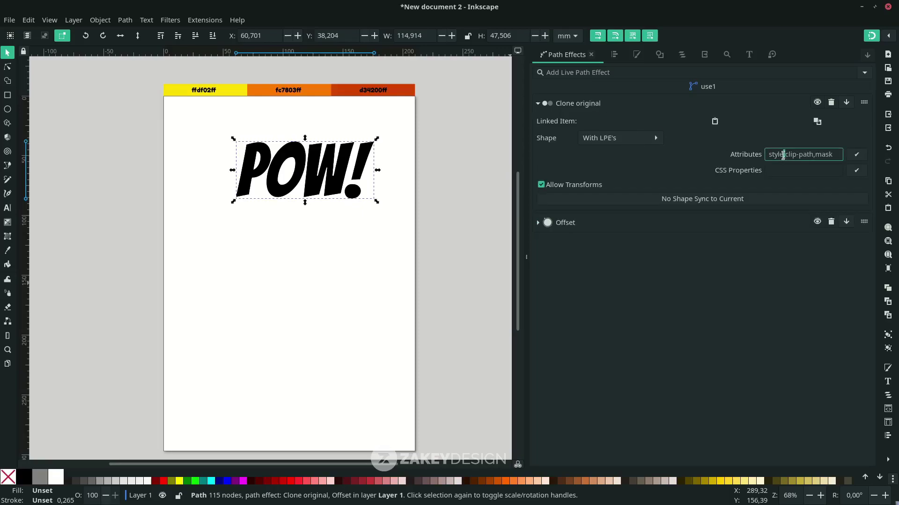
left_click_drag(786, 156, 769, 155)
key("BackSpace")
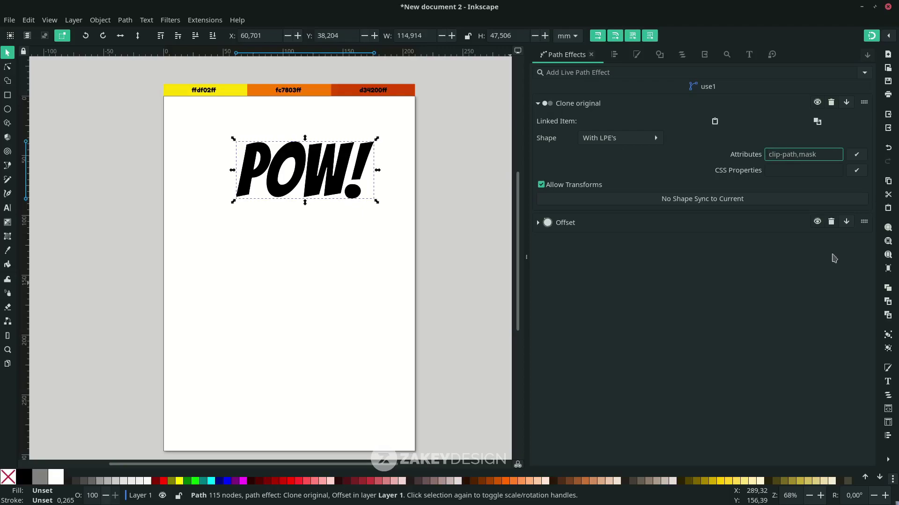
left_click(856, 157)
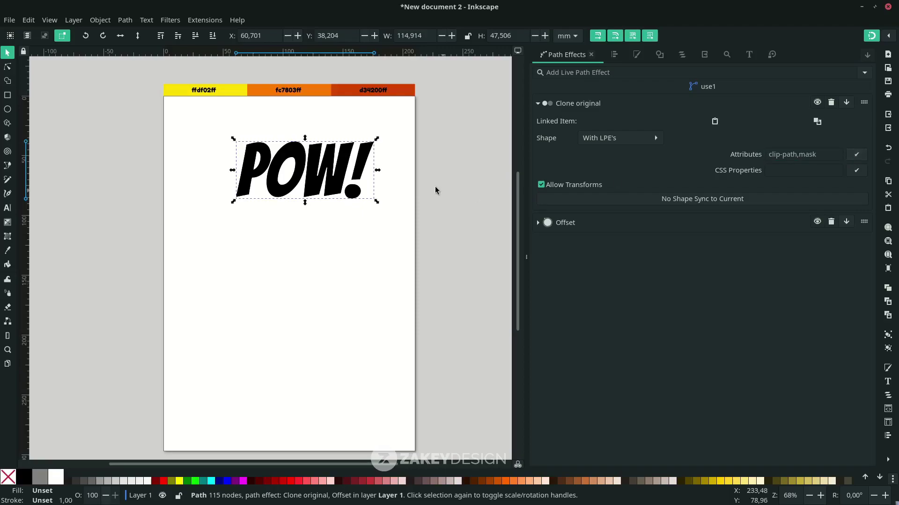
Set the Offset effect of the cloned POW! to 2.3 mm
left_click(561, 223)
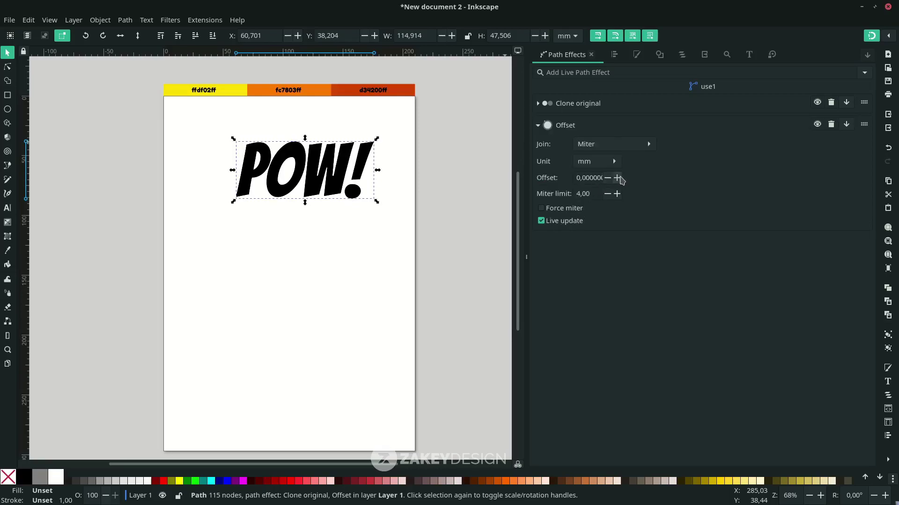
left_click(618, 179)
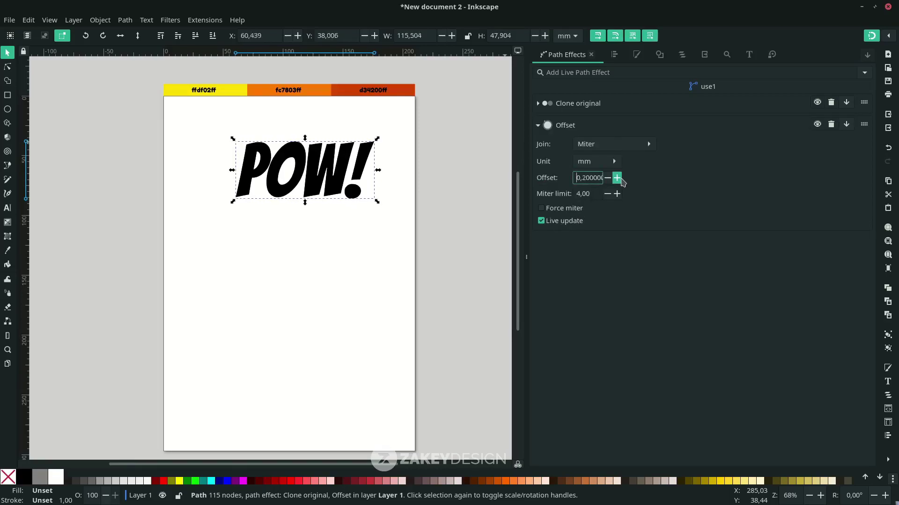
left_click(618, 178)
left_click(618, 179)
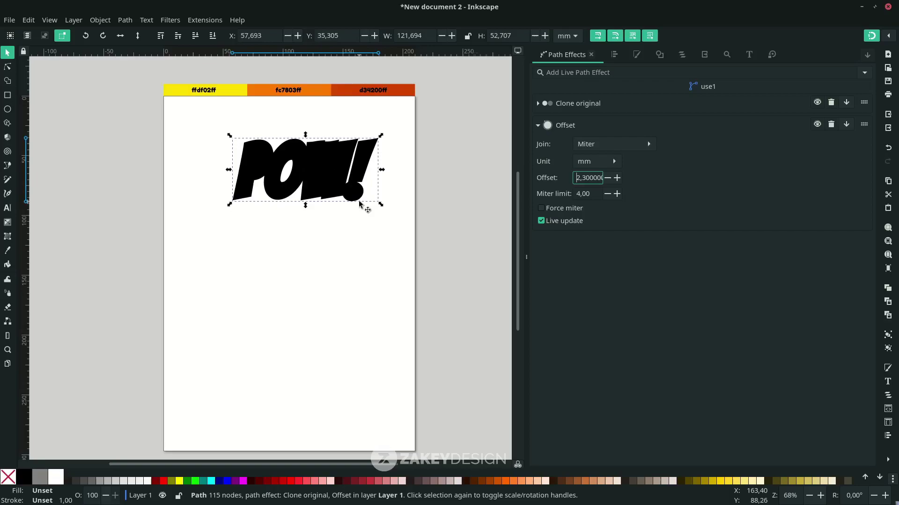
Fill the offset POW! shape with the dark orange sampled from the d34200ff swatch and show its fill settings
scroll(367, 208, "left", 2)
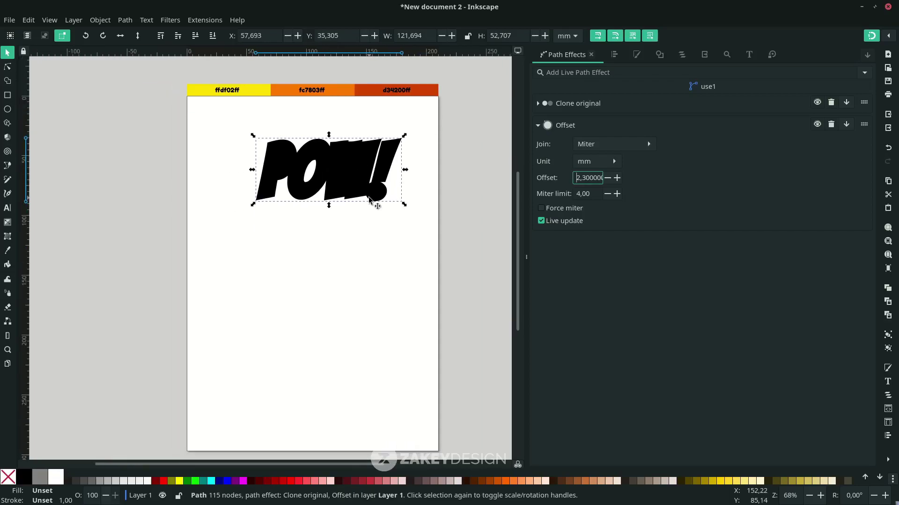
scroll(369, 208, "up", 2)
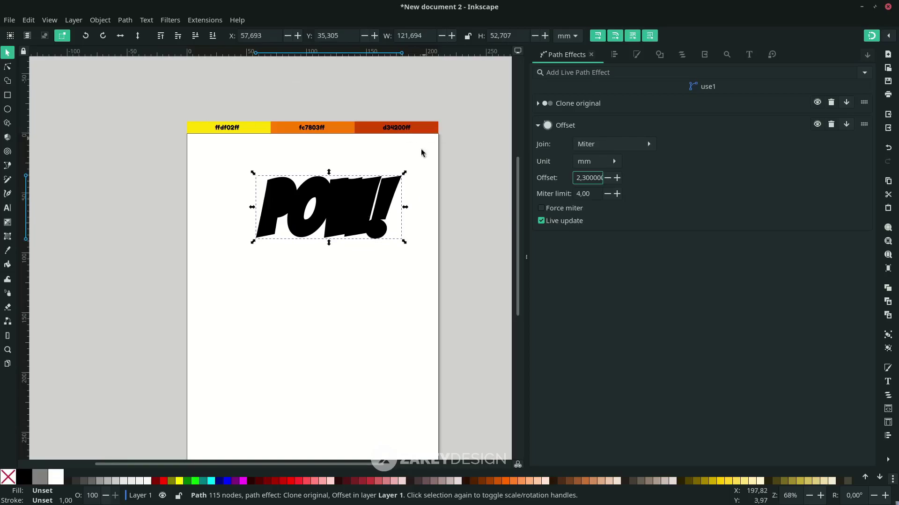
left_click(437, 196)
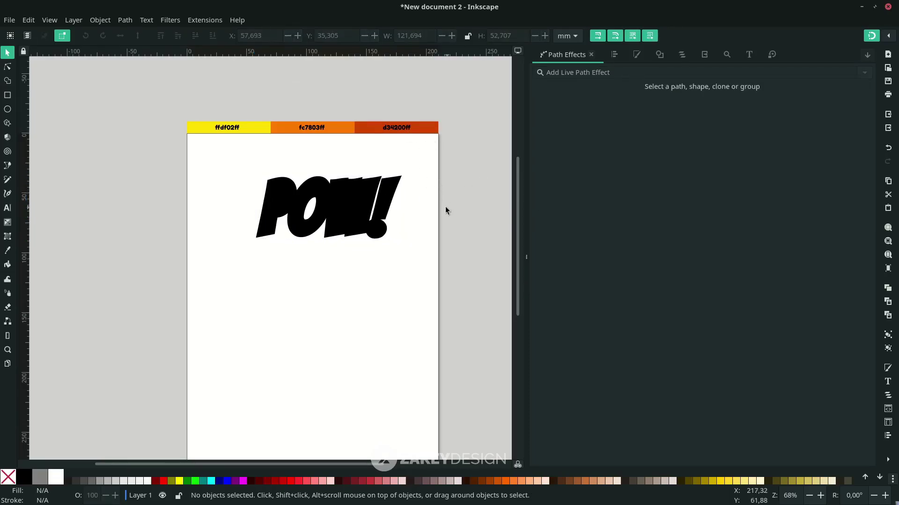
left_click(373, 196)
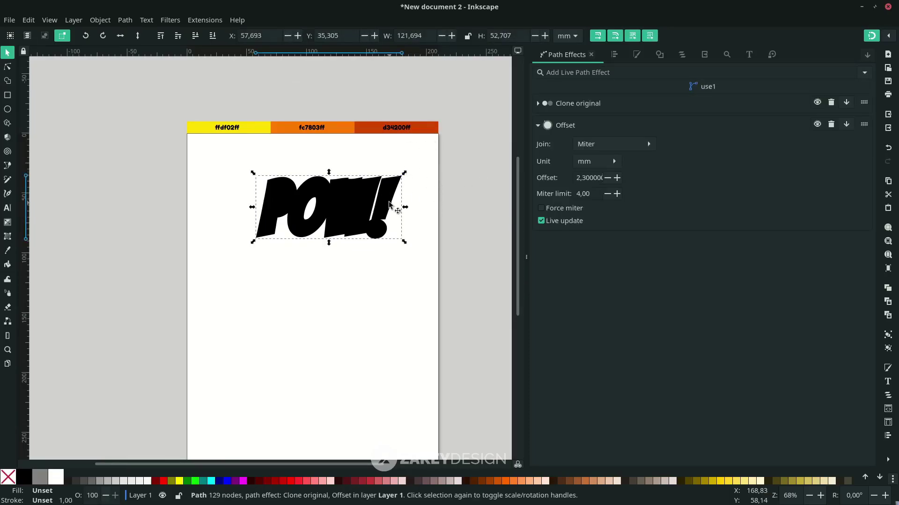
key("d")
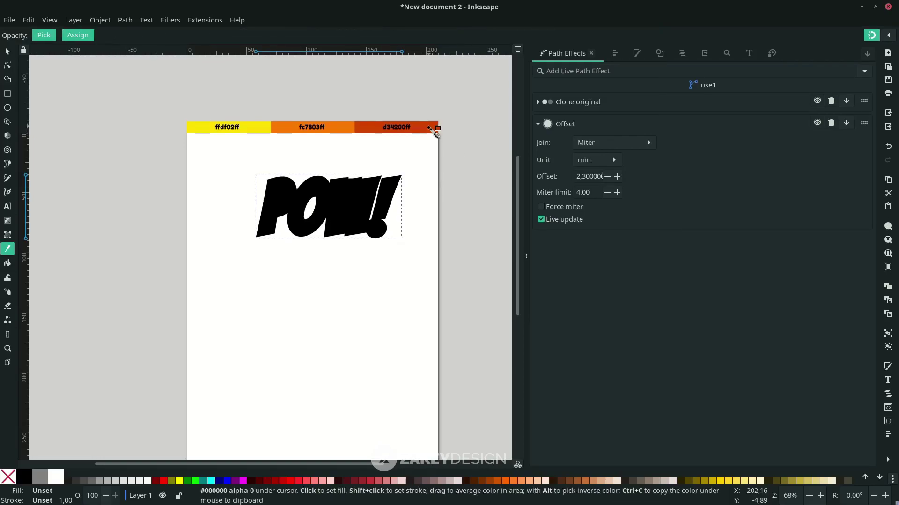
left_click(434, 133)
scroll(434, 133, "up", 2)
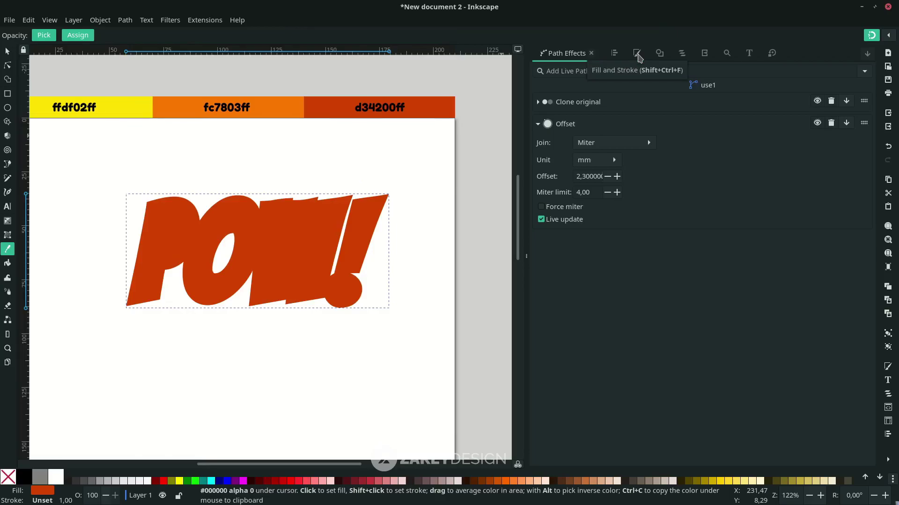
left_click(638, 54)
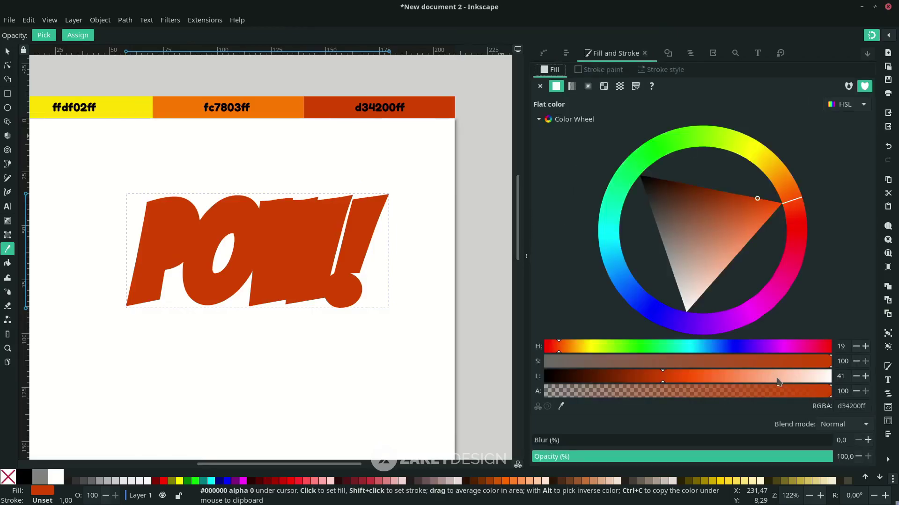
scroll(196, 167, "left", 2)
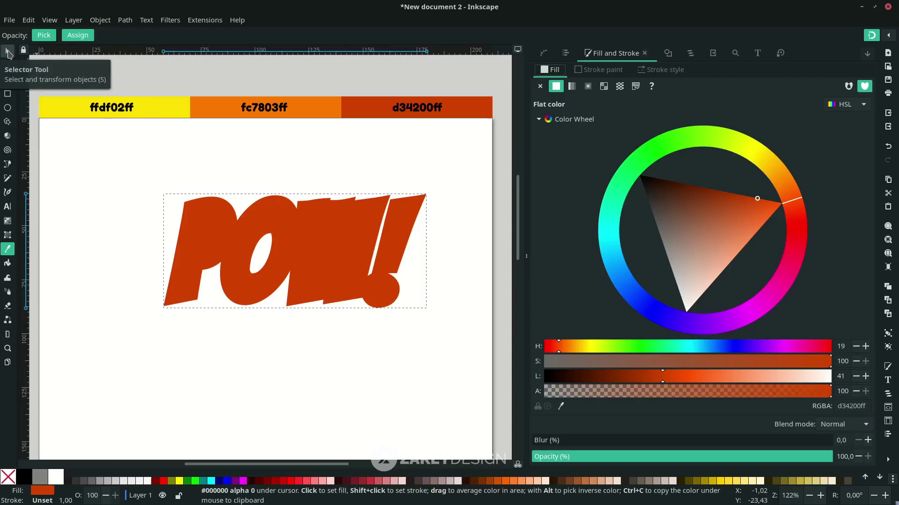
Lower the dark orange offset shape to the bottom, behind the black POW! text
left_click(8, 53)
left_click(223, 129)
left_click(254, 223)
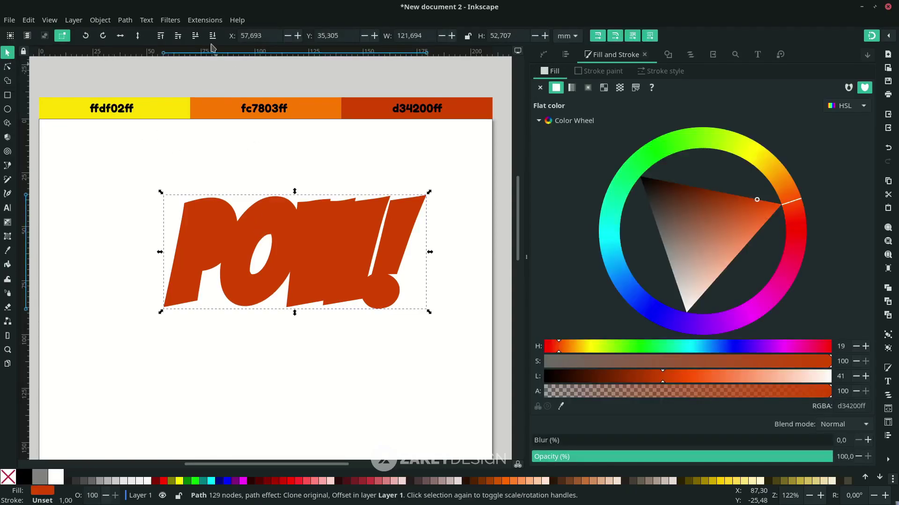
left_click(214, 38)
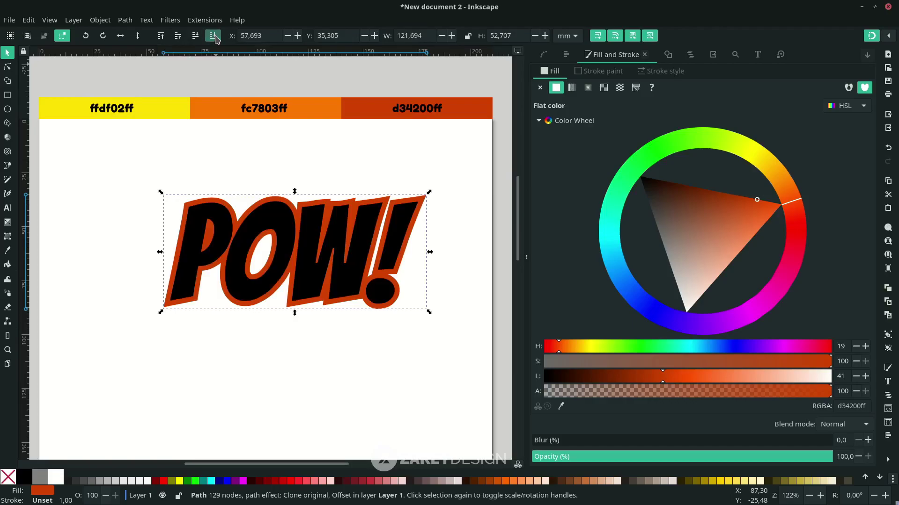
Duplicate the dark orange offset shape and fill the copy with white
key("ctrl")
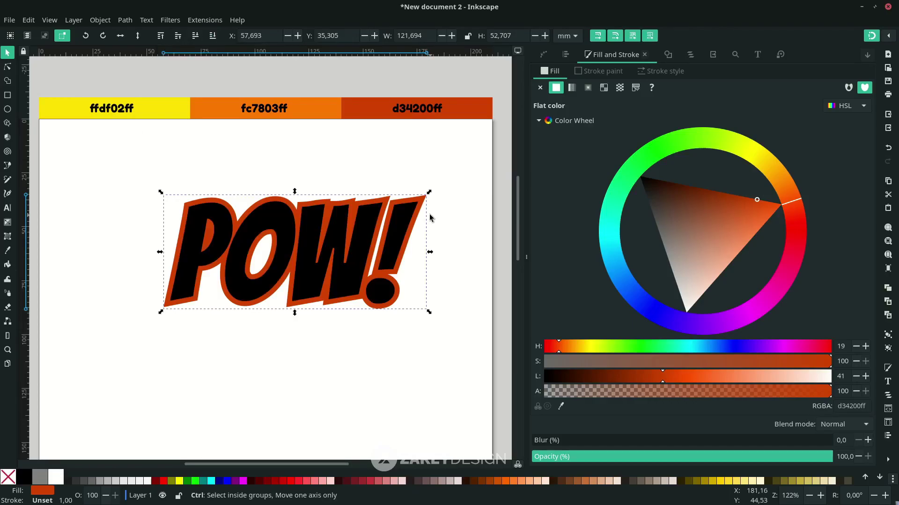
key("ctrl+z")
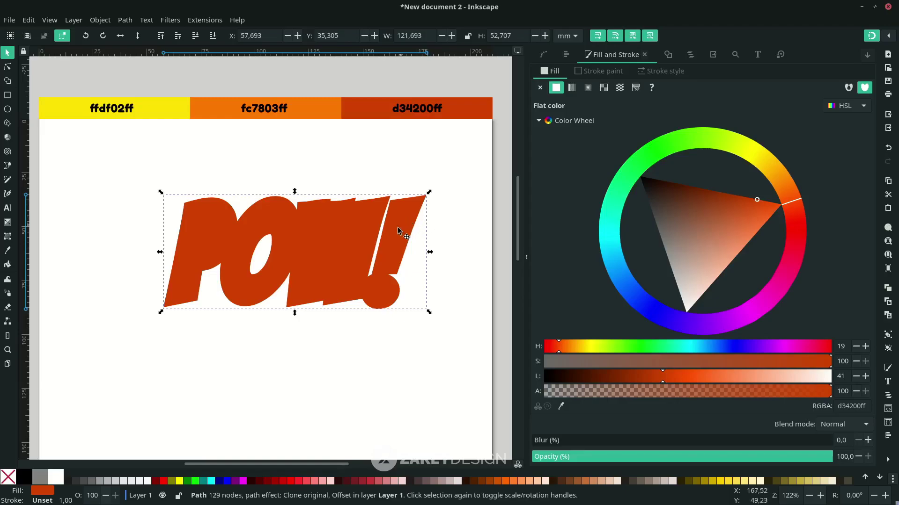
left_click(59, 478)
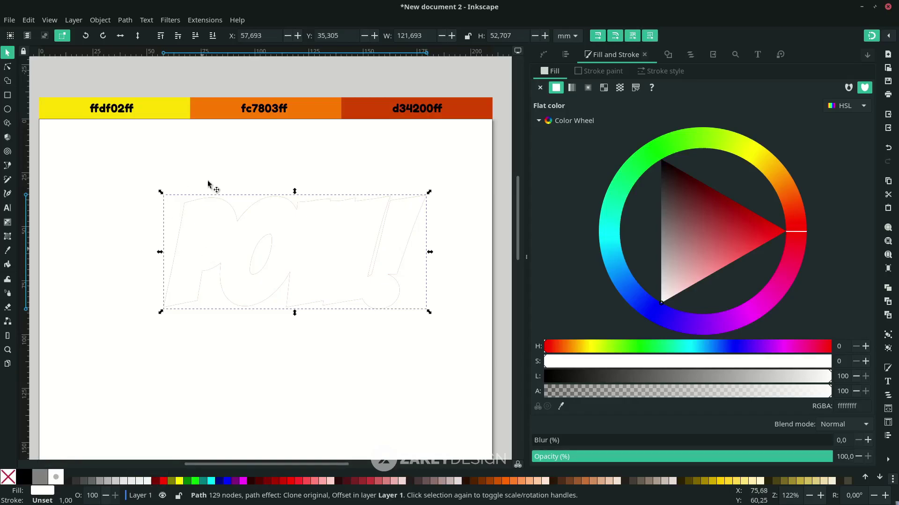
Set the white copy's Offset effect to 3.5 mm and lower the copy to the bottom
left_click(125, 21)
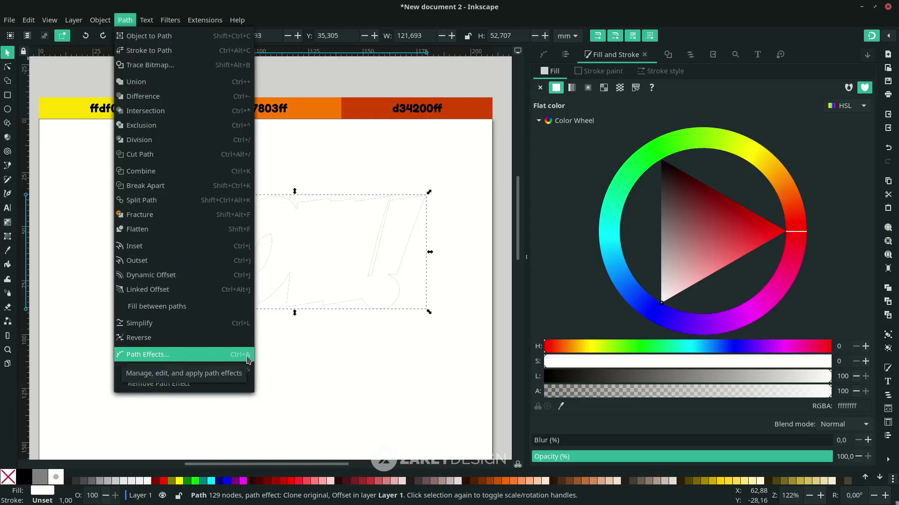
left_click(148, 355)
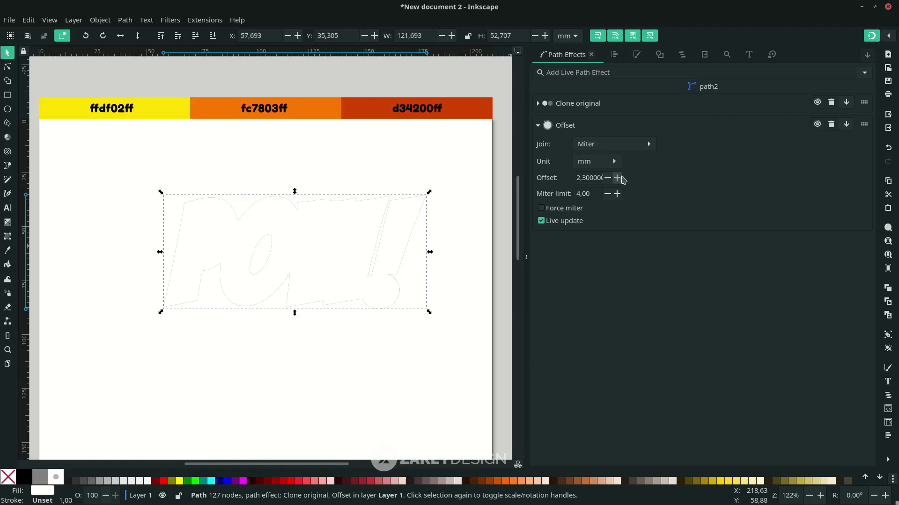
left_click(621, 178)
left_click(621, 178)
left_click(621, 178)
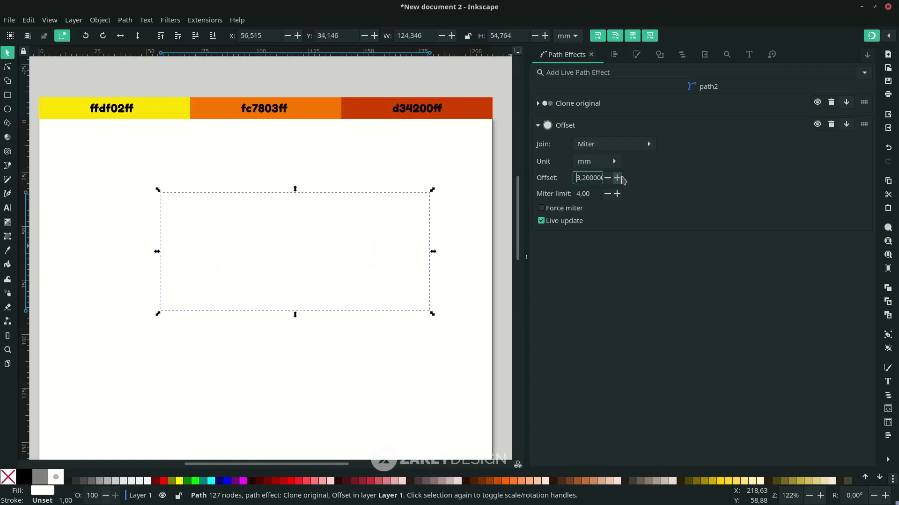
left_click(618, 178)
left_click(618, 179)
left_click(618, 178)
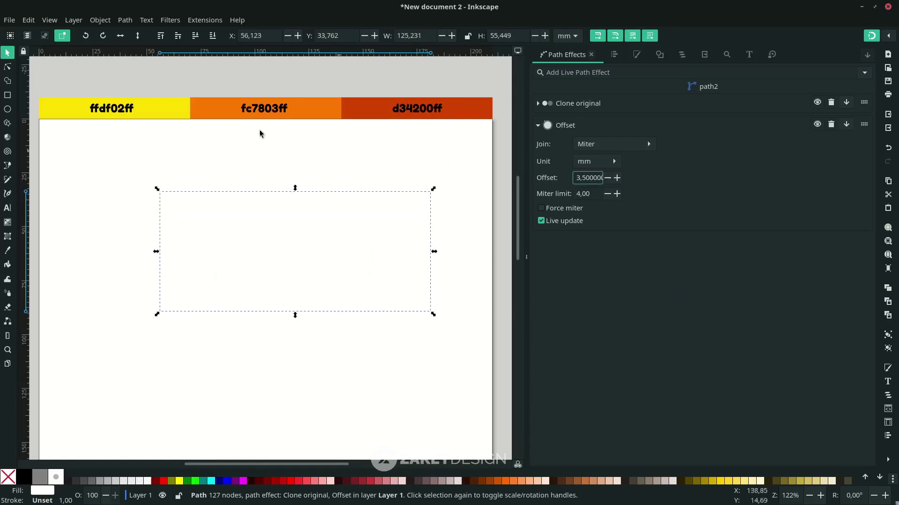
left_click(211, 41)
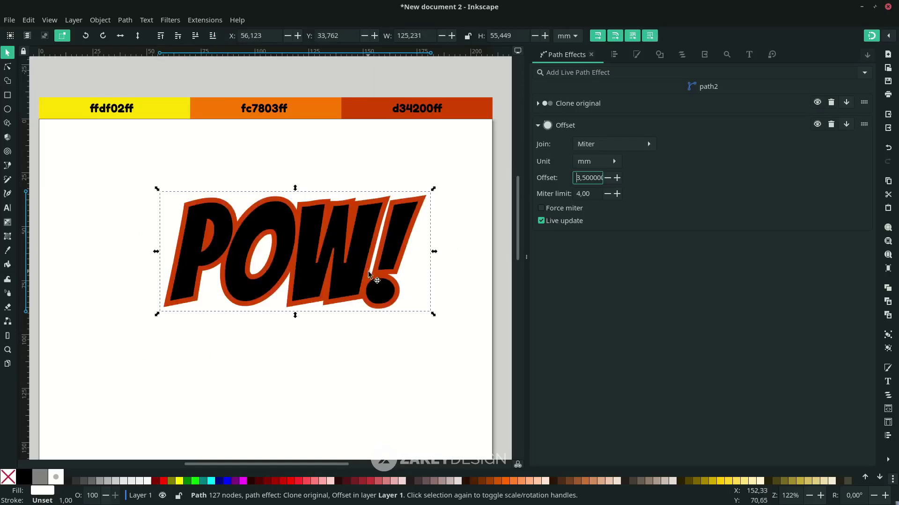
Duplicate the white offset shape and fill the copy with black
key("ctrl+d")
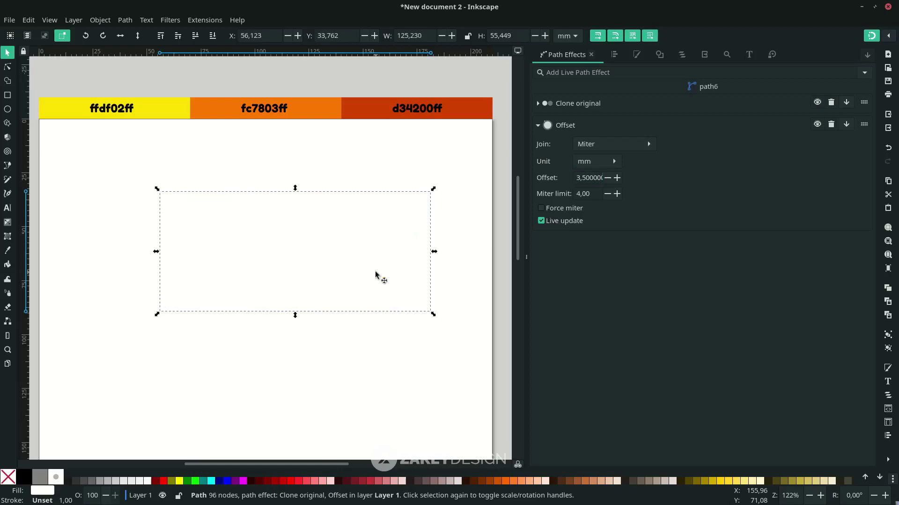
left_click(28, 481)
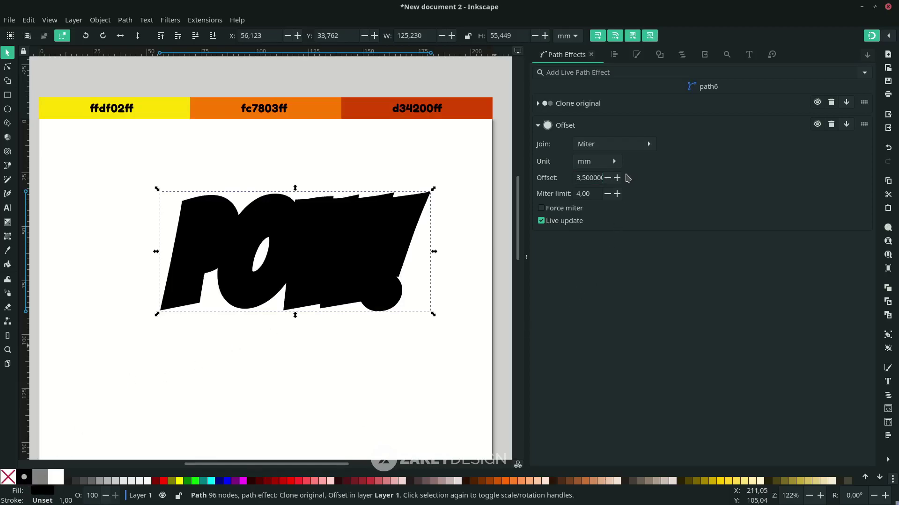
Set the black copy's Offset effect to 5.7 mm and lower the copy to the bottom
left_click(617, 178)
left_click_drag(617, 178, 617, 178)
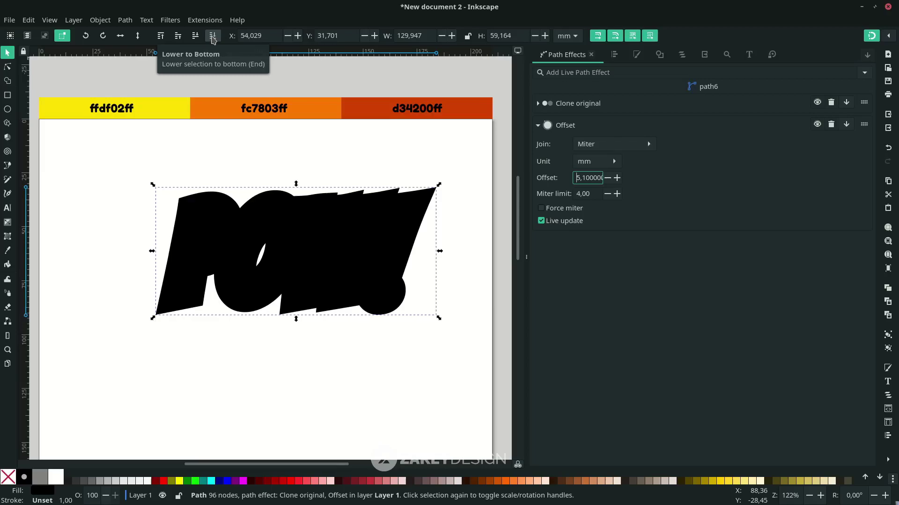
left_click(213, 38)
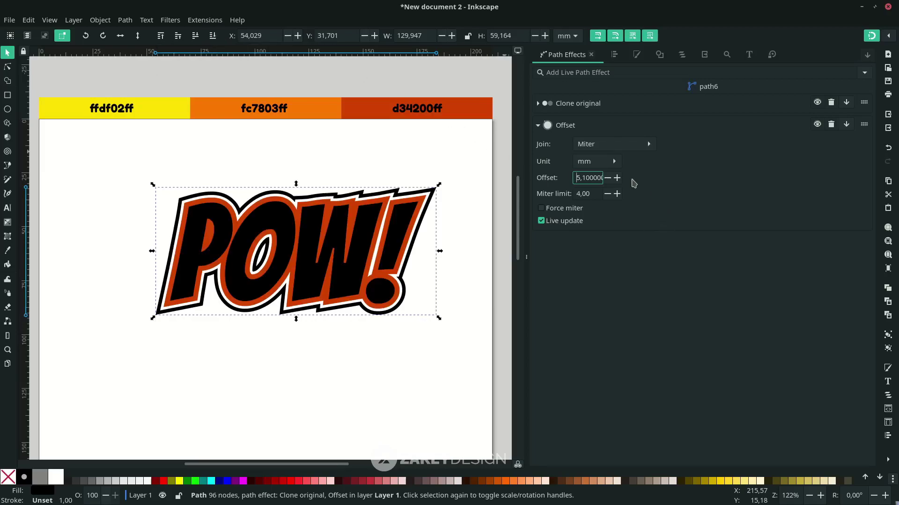
left_click_drag(617, 178, 609, 180)
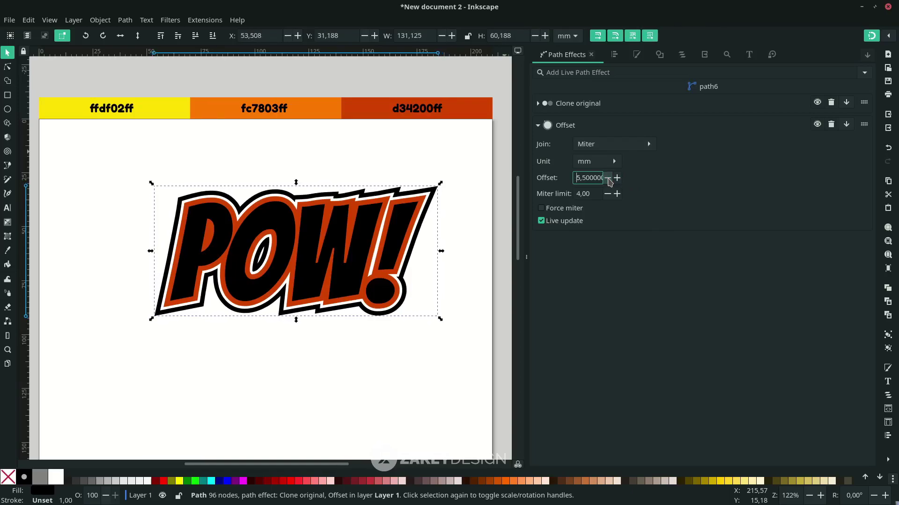
left_click(608, 179)
left_click(617, 179)
left_click(617, 178)
left_click(617, 179)
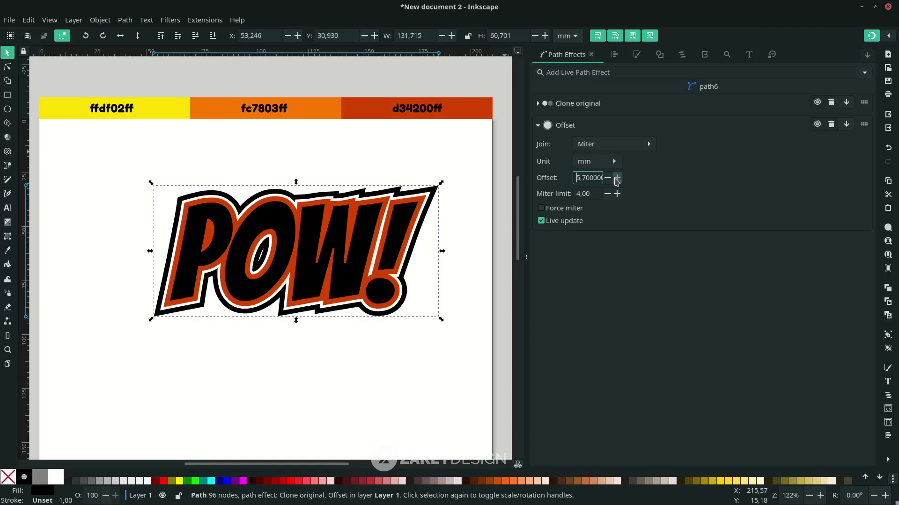
Shift the bottommost black outline shape slightly right and down so it reads as a drop shadow
left_click(448, 196)
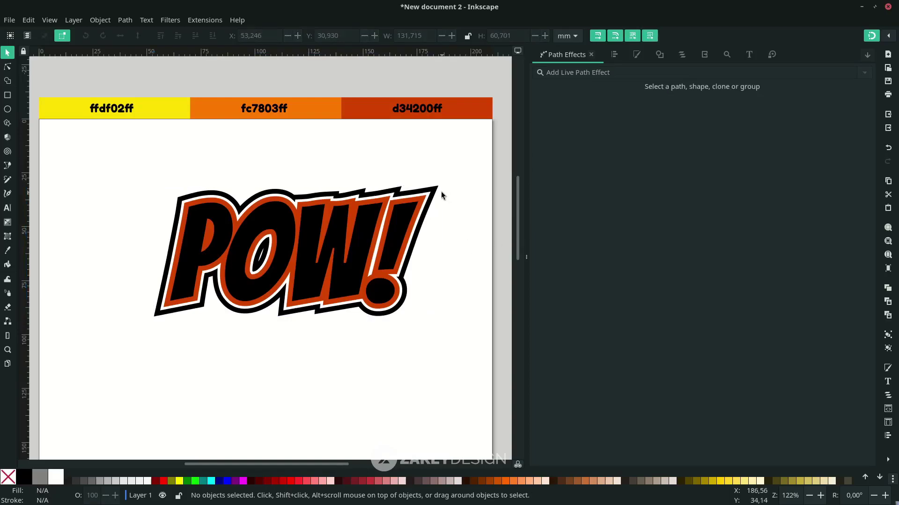
left_click(437, 188)
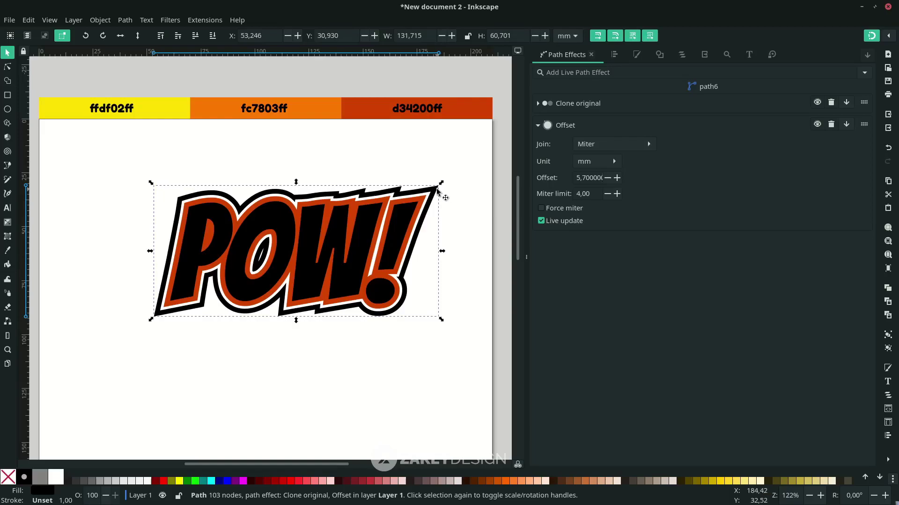
left_click_drag(436, 187, 440, 187)
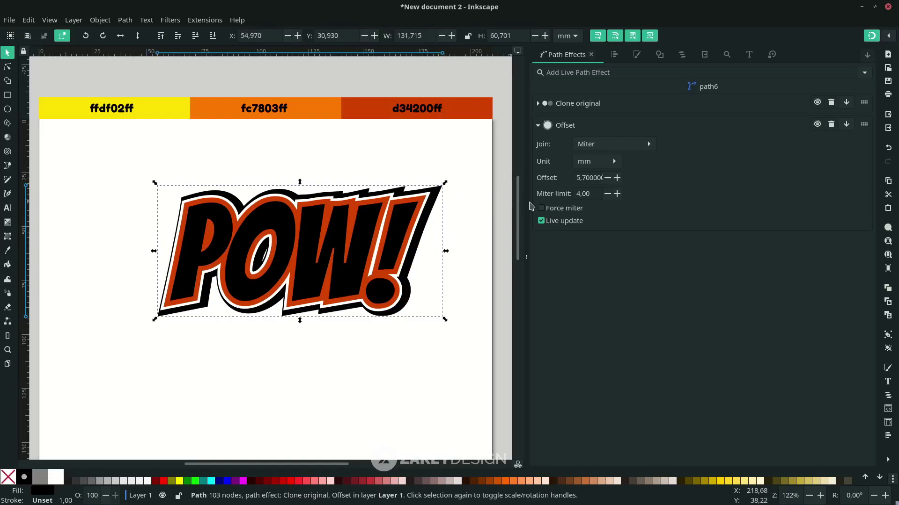
key("Down")
key("Left")
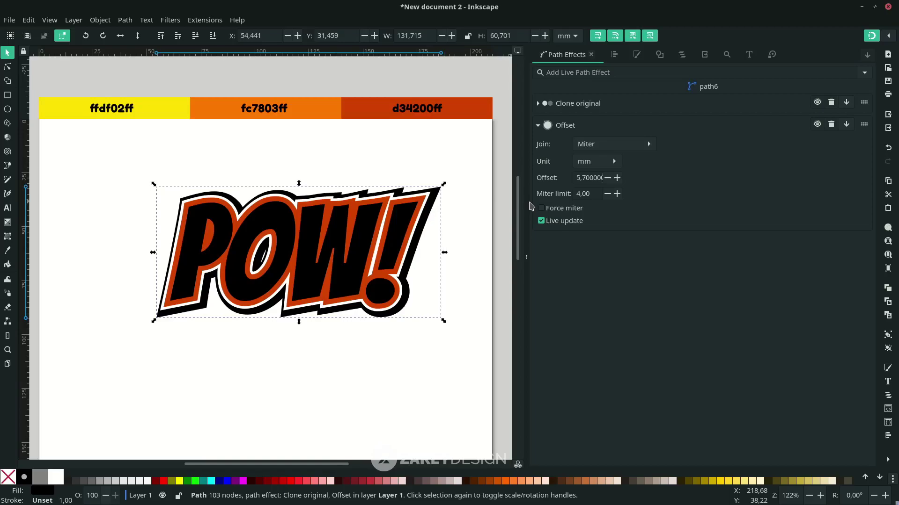
key("Down")
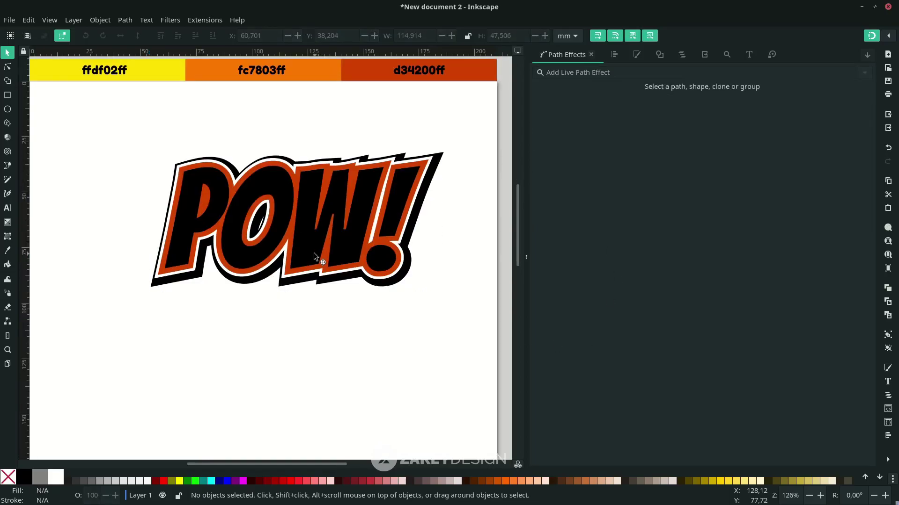
Duplicate the dark orange offset shape beneath the POW! text and move the copy to the empty area below the artwork
left_click(317, 204)
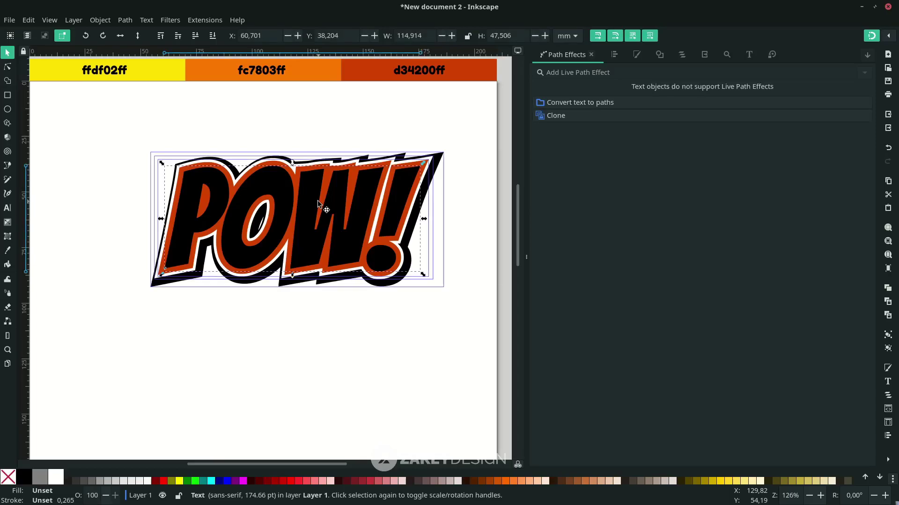
key("alt")
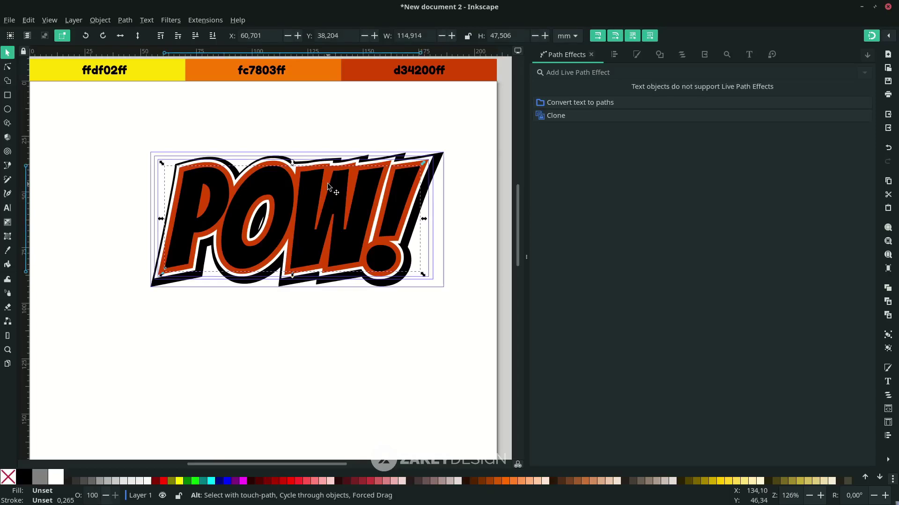
left_click(326, 202, "alt")
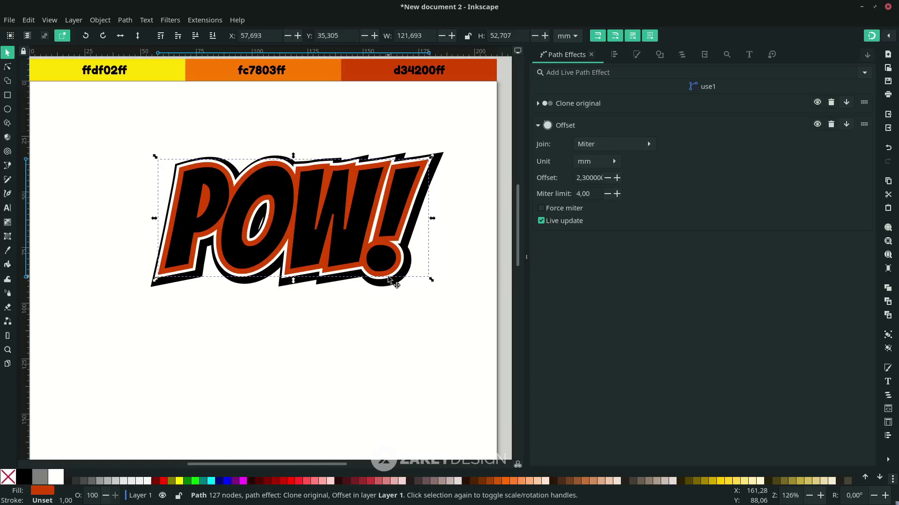
key("ctrl+d")
left_click_drag(351, 211, 335, 362)
scroll(335, 361, "down", 2)
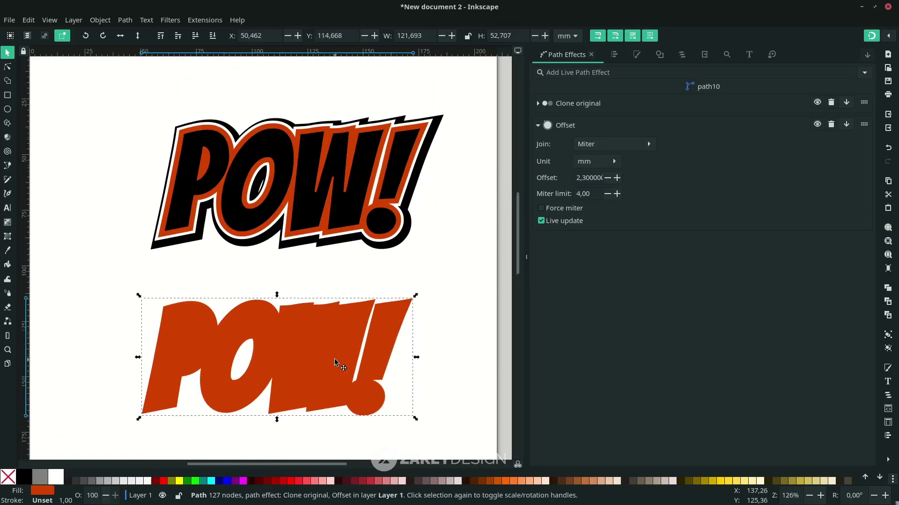
Set the dark orange copy's Offset effect to 0 mm
left_click(588, 178)
triple_click(588, 179)
type("0")
key("Return")
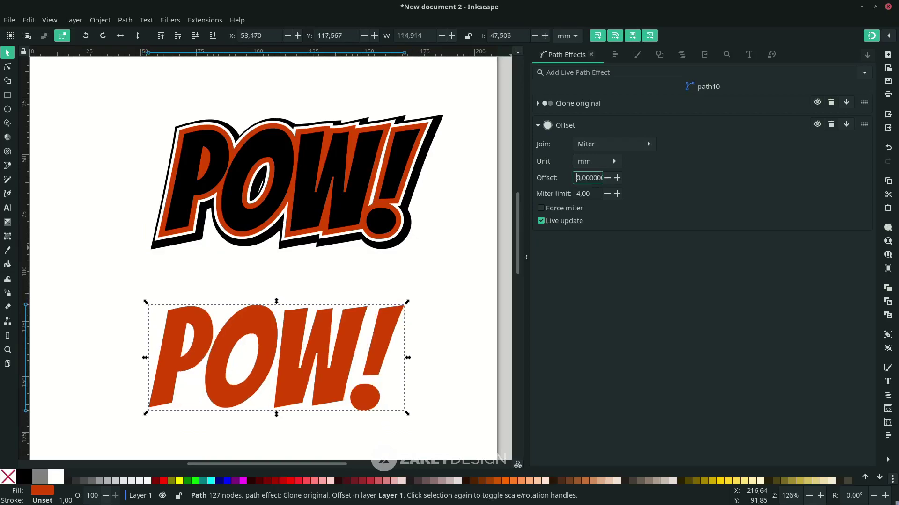
Fill the dark orange copy with the first Halftones dot pattern
left_click(638, 55)
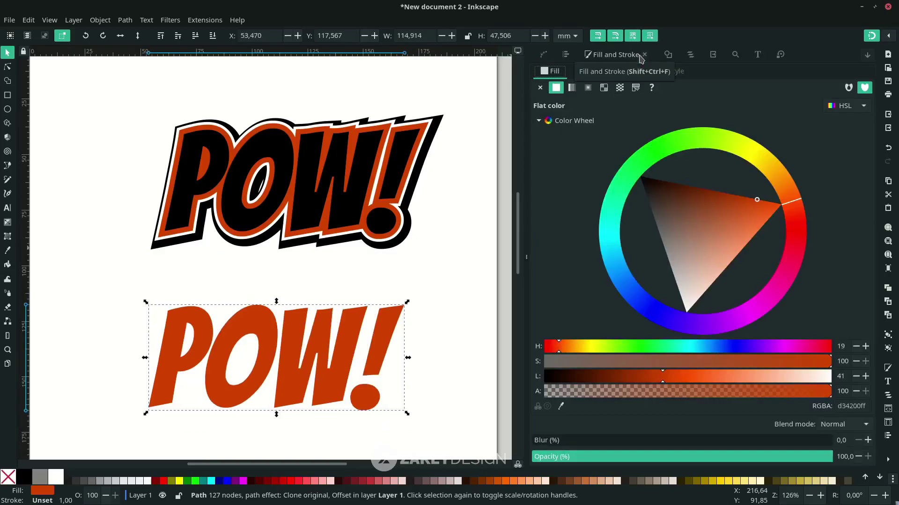
left_click(620, 88)
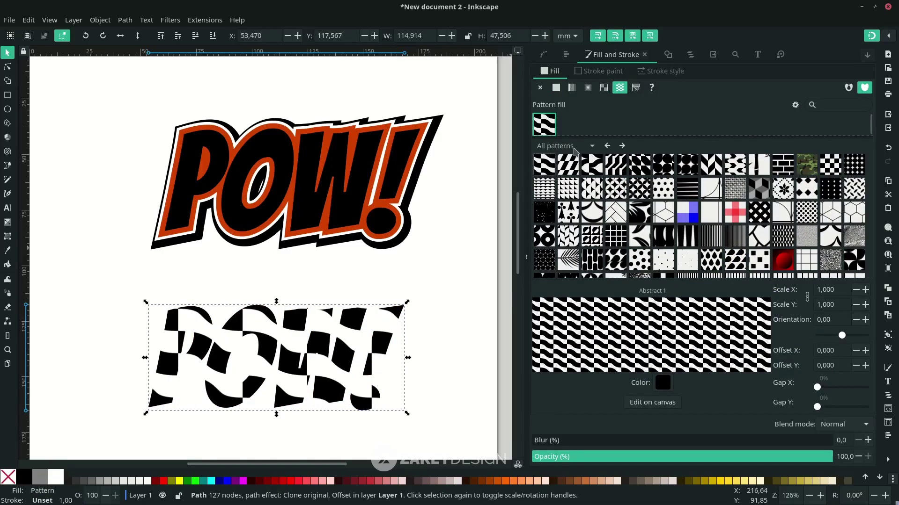
left_click(575, 149)
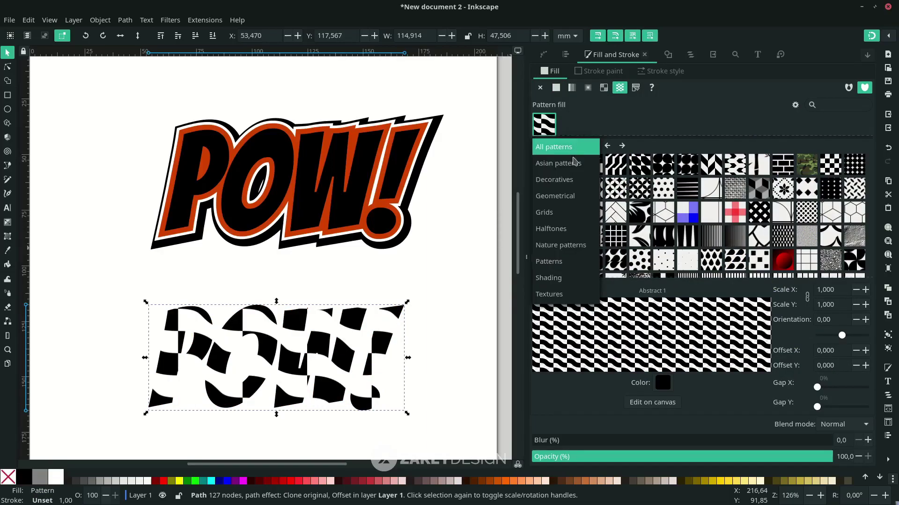
left_click(563, 227)
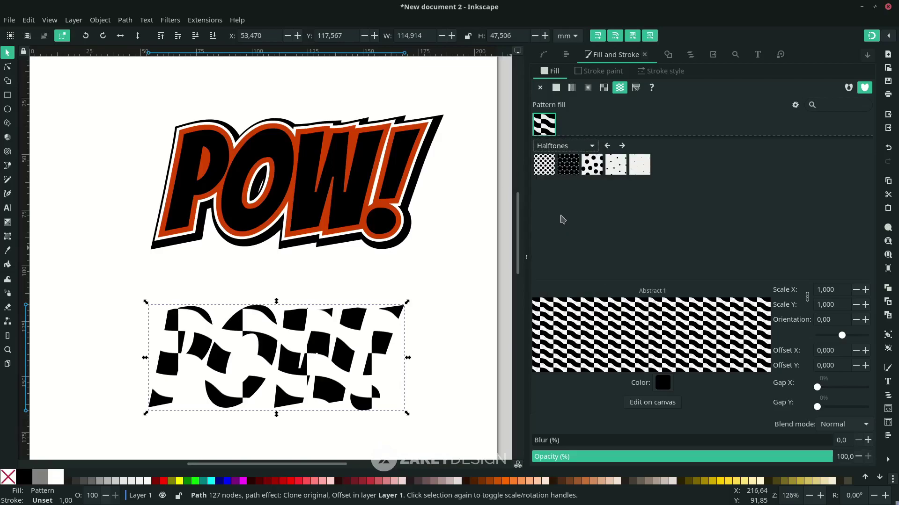
left_click(547, 170)
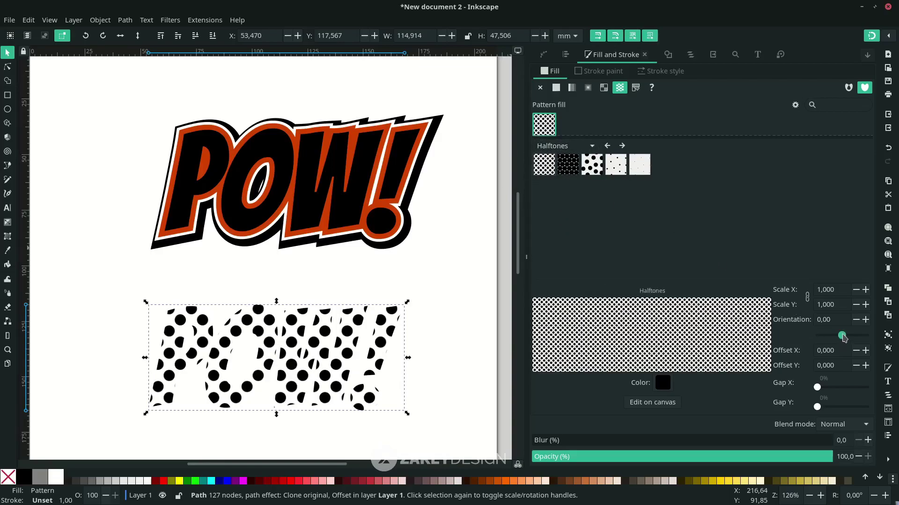
Set the halftone pattern's orientation to 15 degrees and its X and Y scale to 0.4
left_click_drag(842, 336, 844, 336)
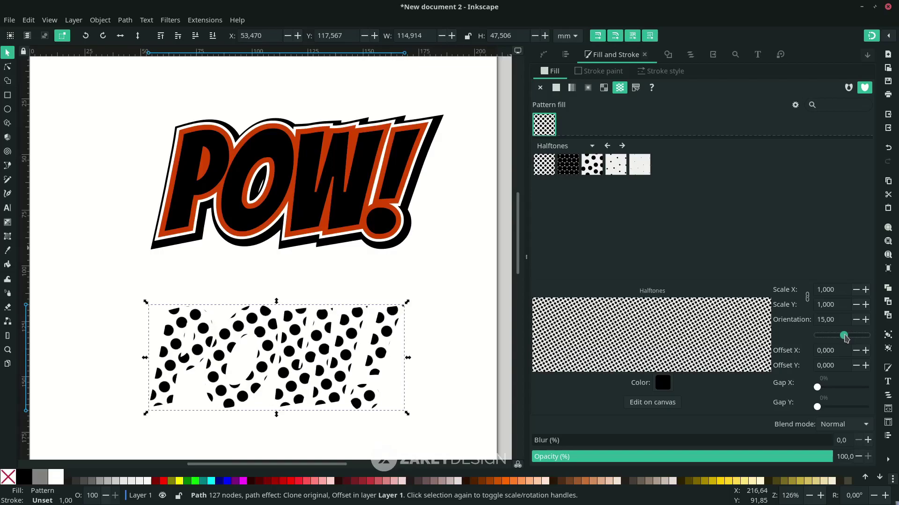
left_click(856, 292)
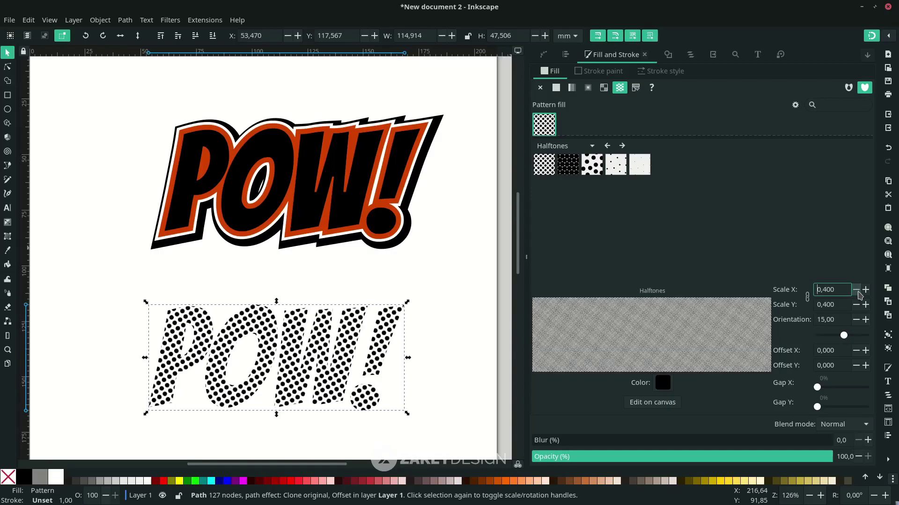
left_click(866, 290)
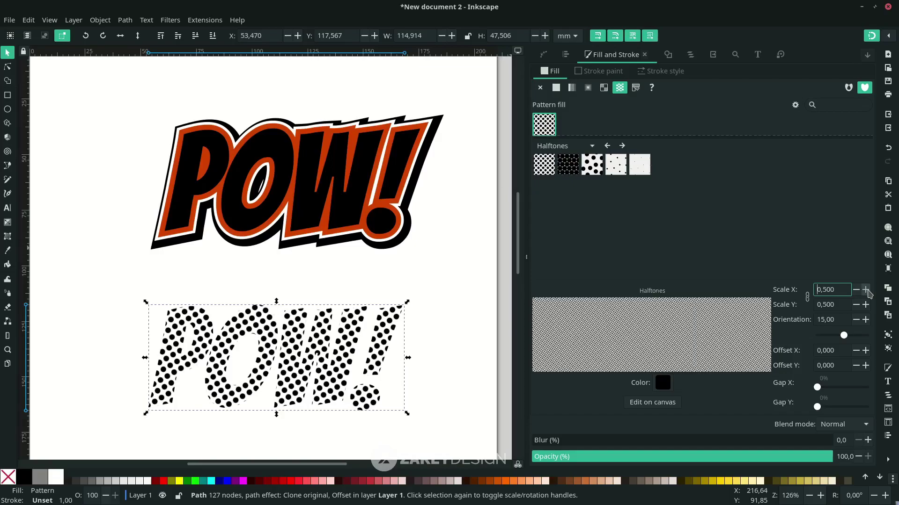
left_click(855, 291)
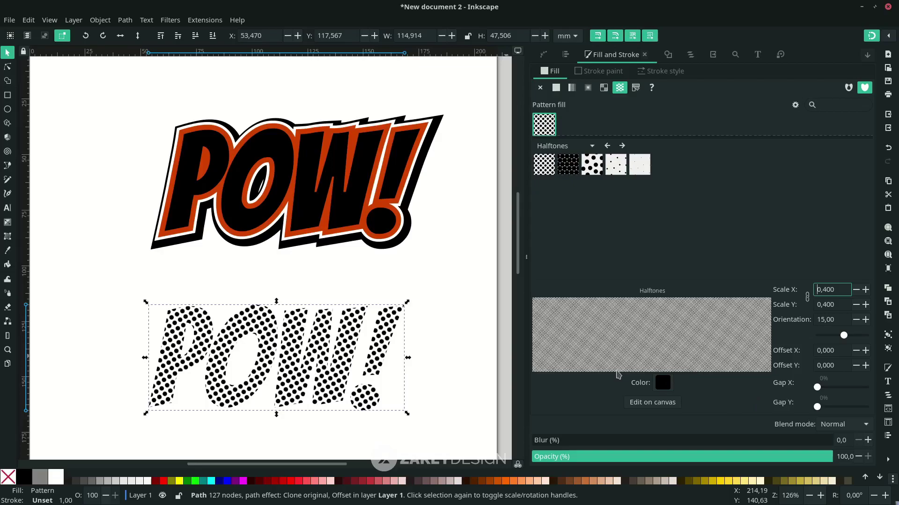
scroll(351, 340, "down", 1)
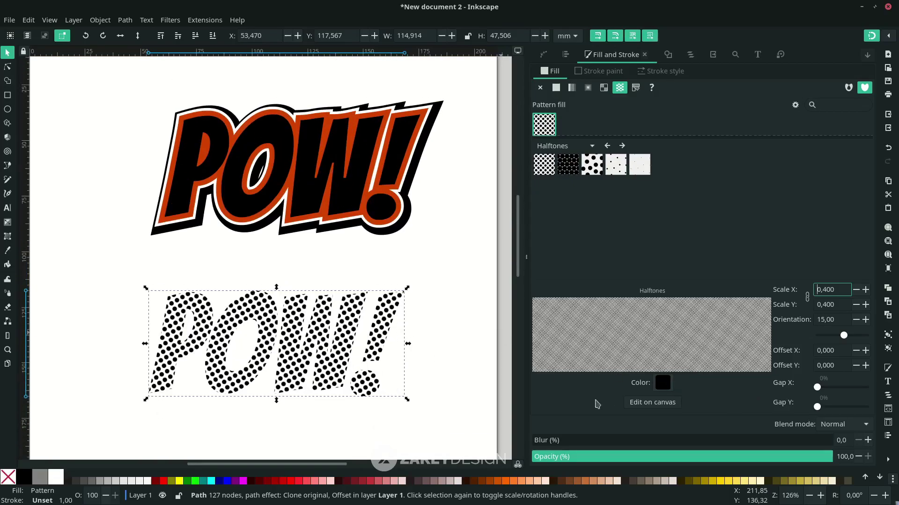
Set the halftone pattern's colour to d34200ff by sampling the dark orange swatch above the page
left_click(665, 383)
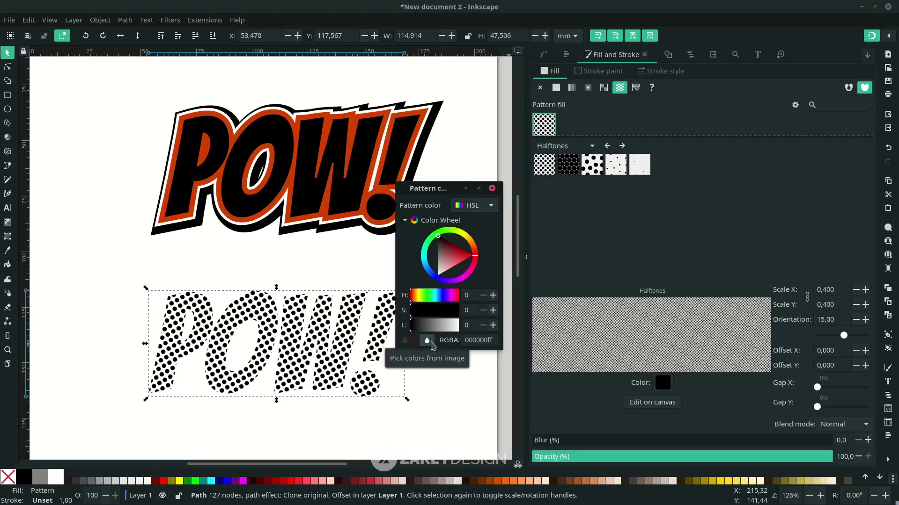
left_click(427, 340)
scroll(300, 260, "up", 5)
scroll(337, 225, "down", 3)
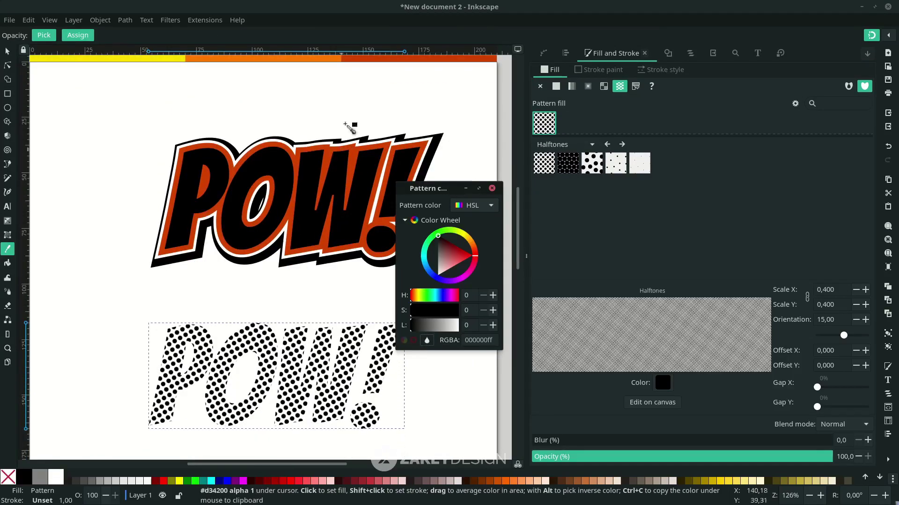
scroll(365, 108, "up", 3)
left_click(375, 97)
scroll(339, 327, "down", 3)
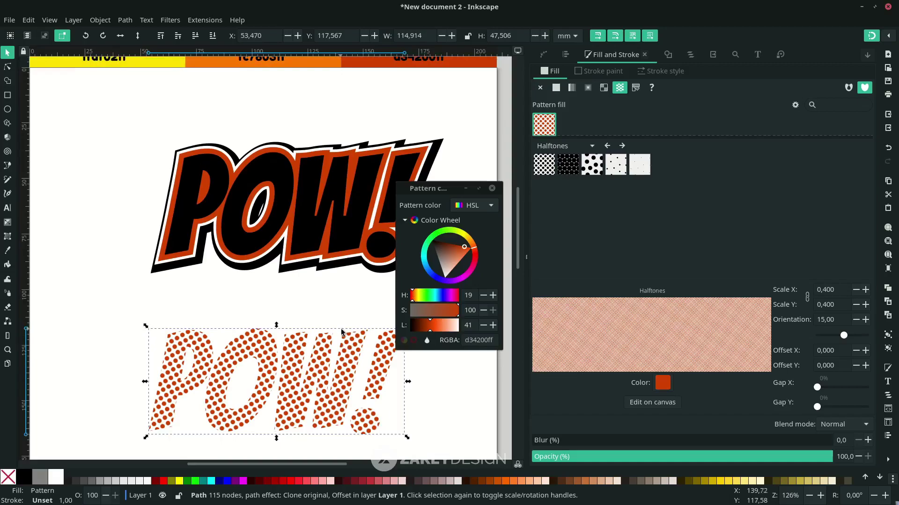
Fine-tune the hue and lightness of the halftone pattern's colour to a slightly brighter orange
left_click(412, 296)
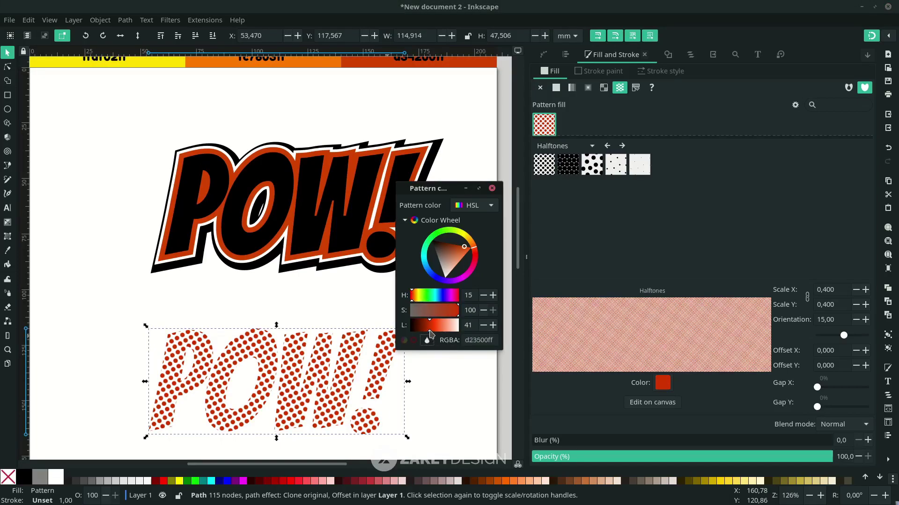
left_click(413, 298)
left_click(428, 330)
left_click_drag(413, 299, 413, 299)
left_click_drag(427, 330, 430, 330)
left_click(492, 188)
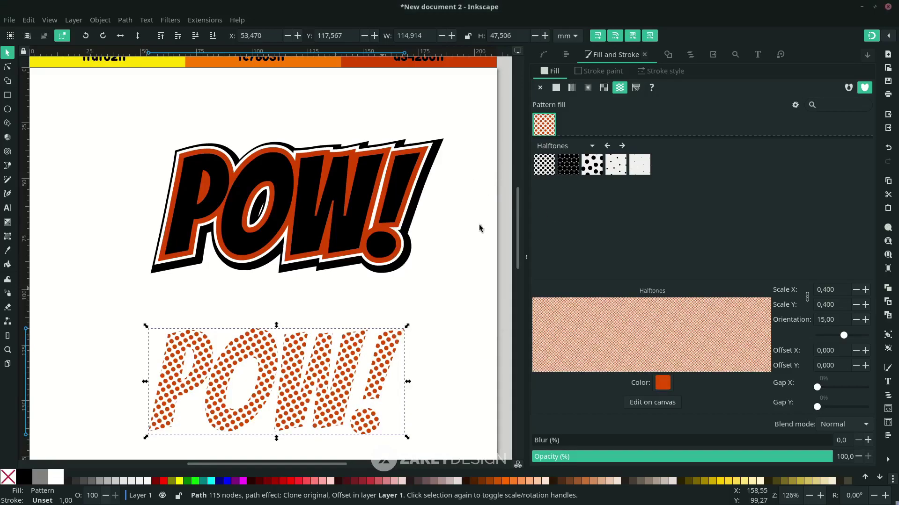
Draw a nearly horizontal linear gradient across the black POW! text from left to right and select its start stop
left_click(481, 227)
left_click(326, 231)
left_click_drag(299, 306, 357, 290)
scroll(355, 291, "up", 2)
scroll(349, 280, "right", 3)
scroll(349, 280, "down", 4)
scroll(350, 279, "up", 3)
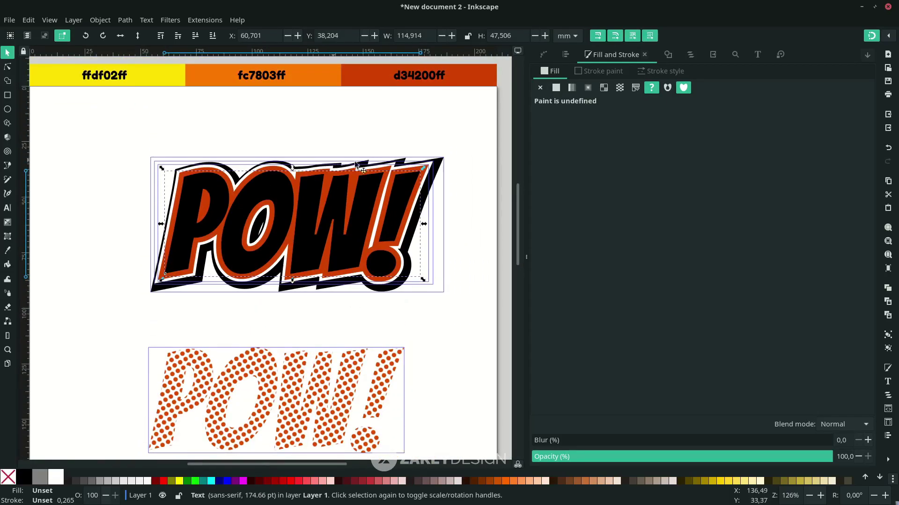
scroll(244, 240, "left", 3)
scroll(243, 240, "up", 1)
scroll(244, 240, "down", 1)
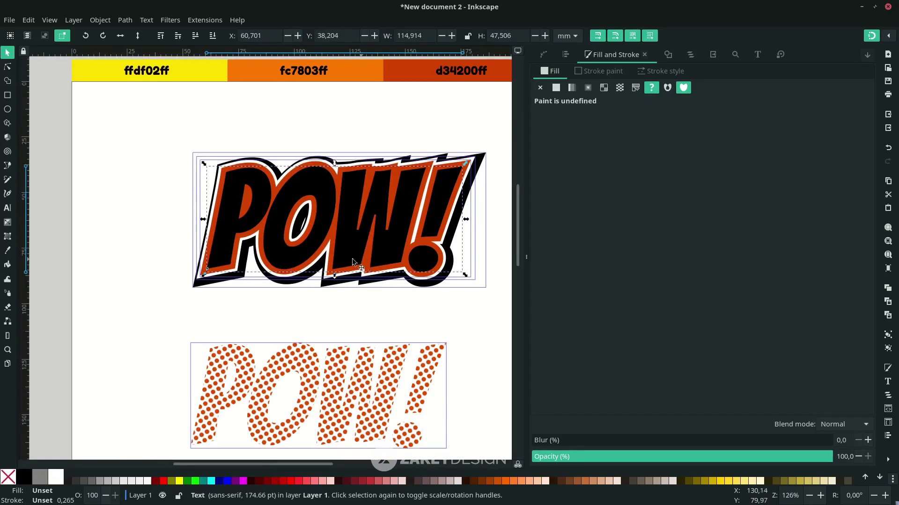
left_click(10, 225)
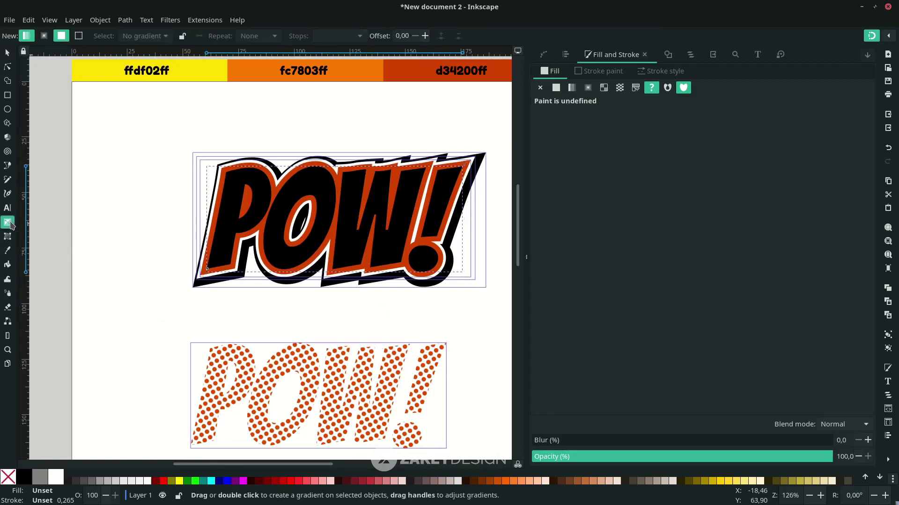
scroll(133, 245, "right", 2)
scroll(138, 245, "up", 1)
scroll(138, 245, "left", 1)
scroll(136, 243, "up", 1)
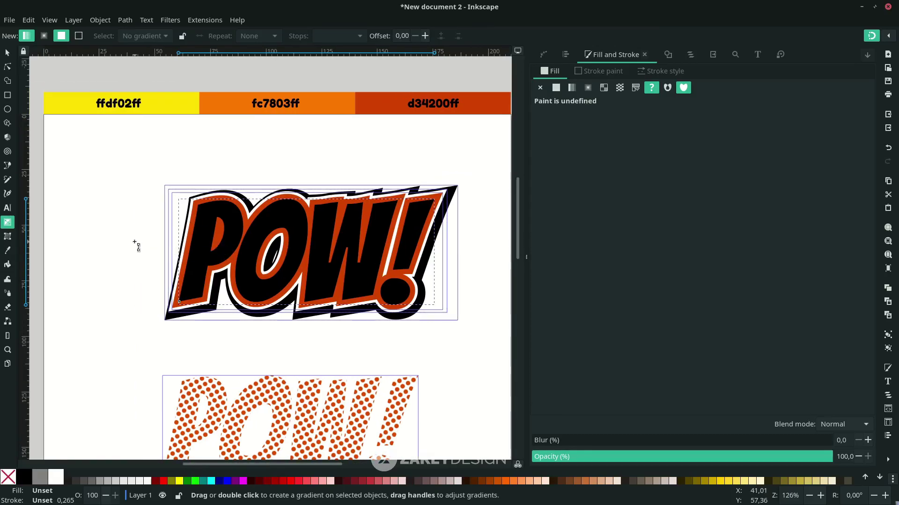
left_click_drag(135, 241, 462, 255)
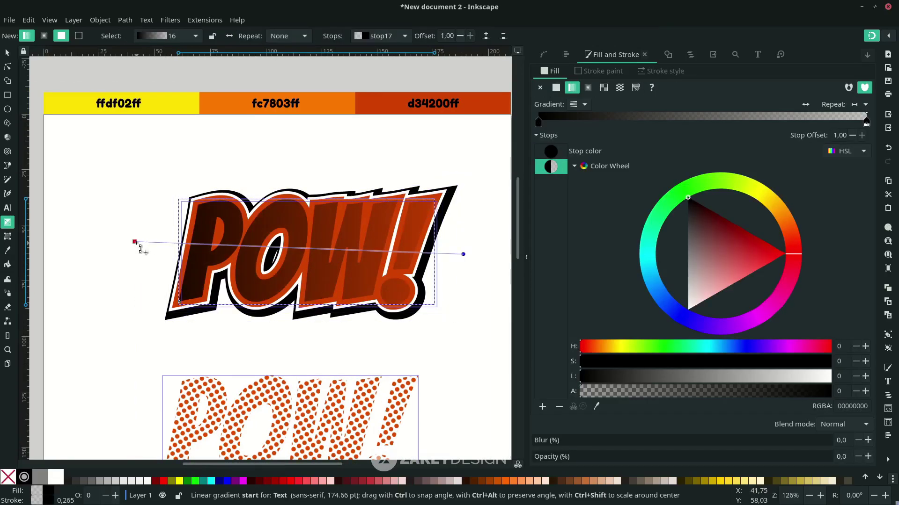
left_click(136, 242)
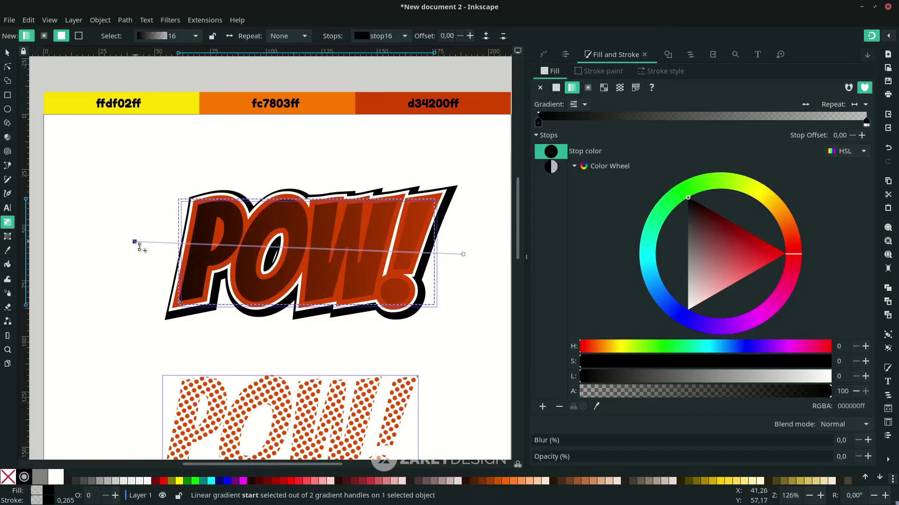
Set the text gradient's start stop to ffdf02ff and its end stop to fc7803ff by sampling the yellow and orange swatches
key("d")
left_click(173, 105)
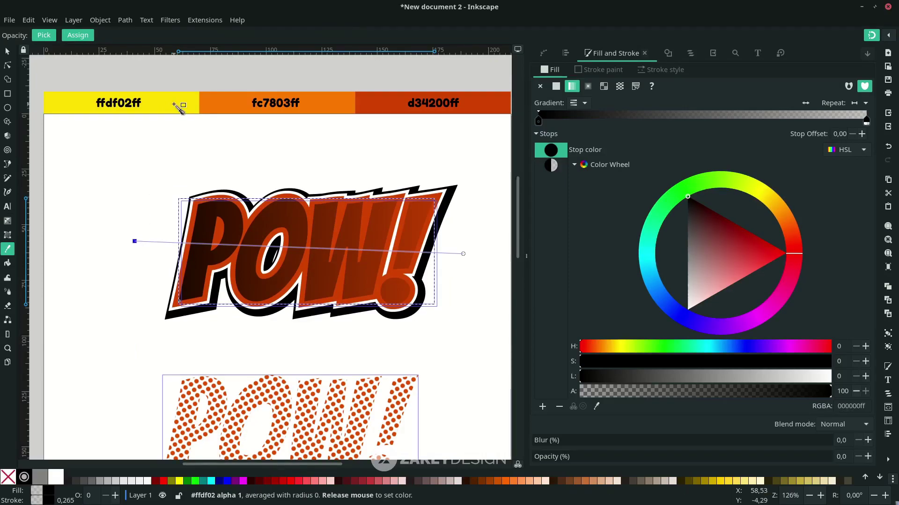
scroll(367, 267, "right", 4)
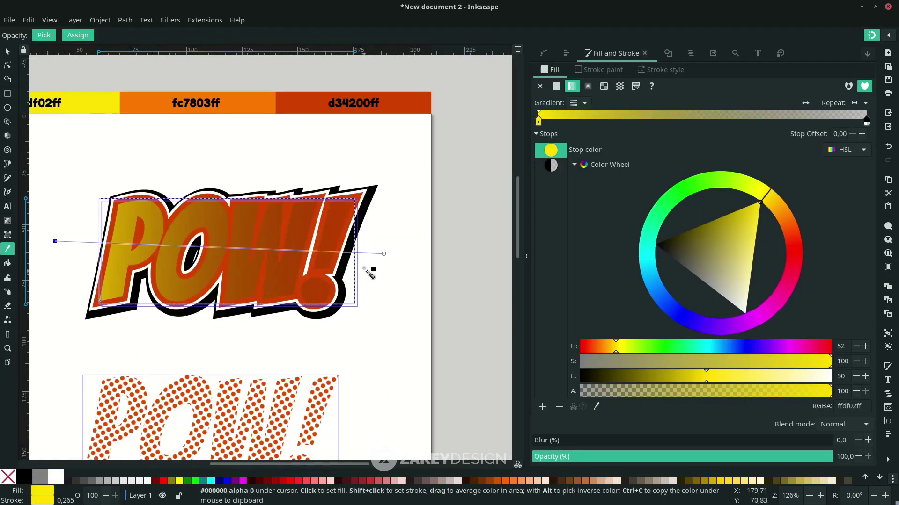
left_click(384, 254)
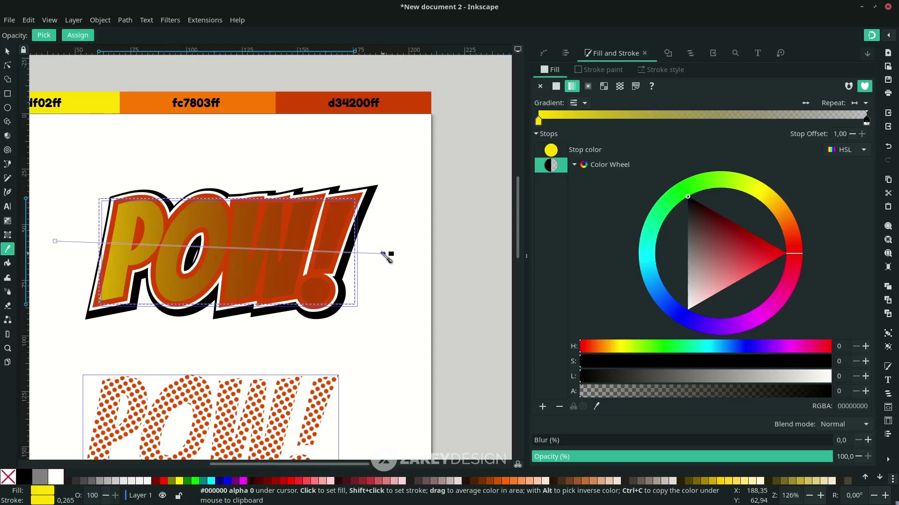
left_click(261, 107)
scroll(113, 250, "left", 2)
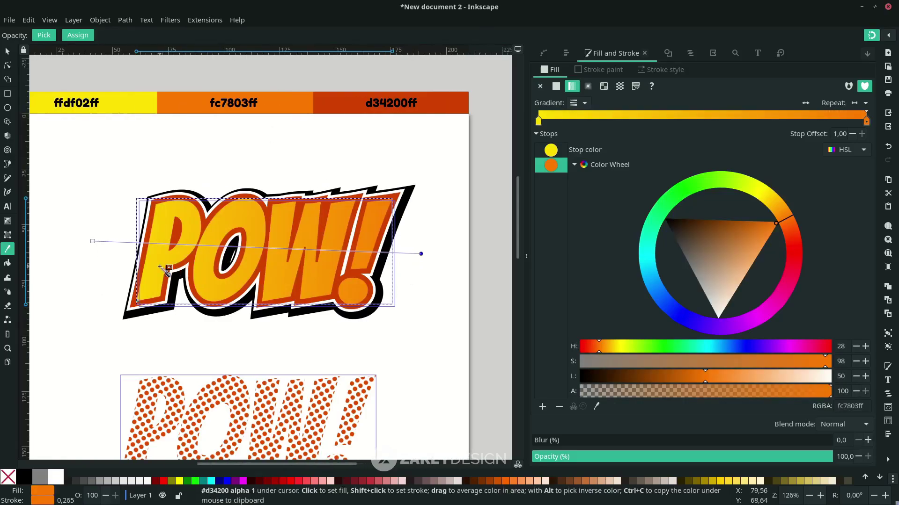
Shorten the gradient line by moving its start handle to the P's outer edge and its end handle inward to the exclamation mark
left_click_drag(102, 242, 155, 232)
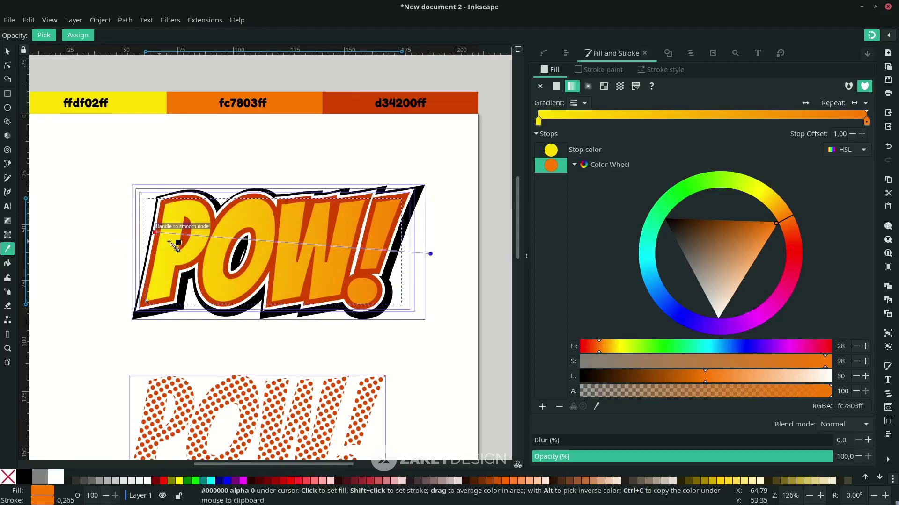
left_click_drag(430, 255, 388, 252)
key("s")
Centre the halftone POW! on the gradient-filled POW! text along both the vertical and horizontal axes, relative to the last selected object
scroll(391, 318, "down", 5)
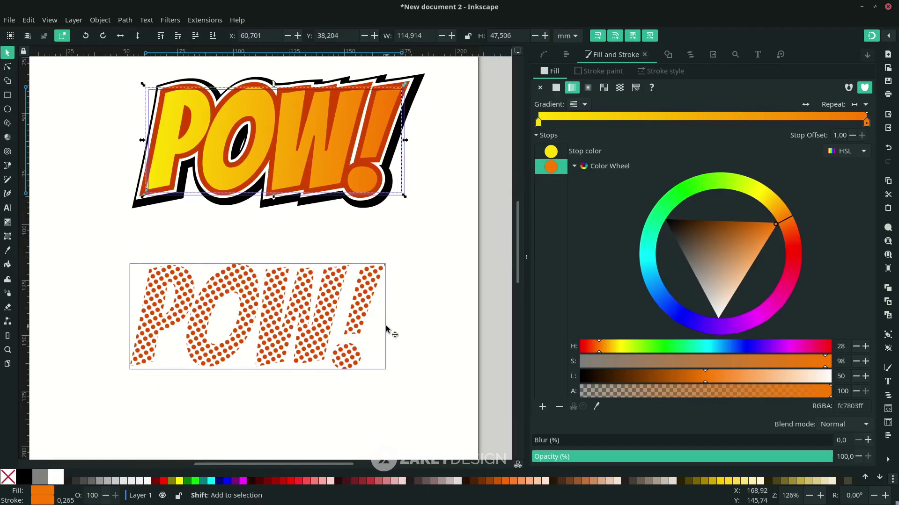
scroll(387, 325, "down", 1)
scroll(406, 335, "left", 2)
scroll(406, 335, "right", 2)
scroll(374, 333, "up", 2)
key("Escape")
left_click(337, 333)
scroll(330, 334, "up", 3)
scroll(322, 288, "down", 2)
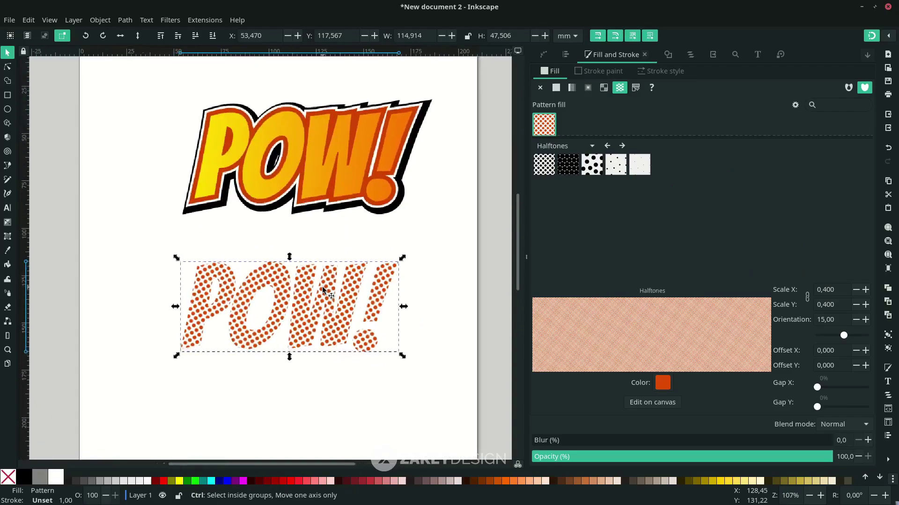
scroll(322, 287, "up", 1)
scroll(281, 262, "down", 1)
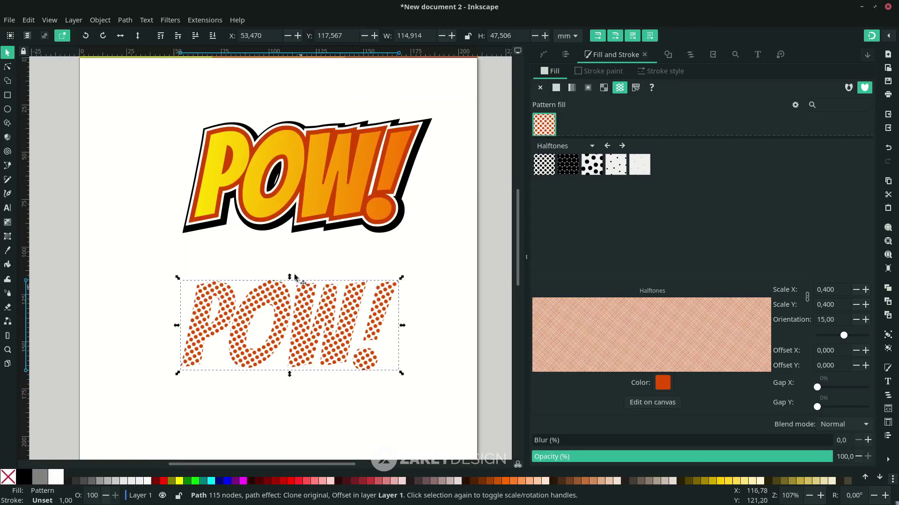
left_click(327, 245)
left_click(321, 325)
left_click(318, 207, "shift")
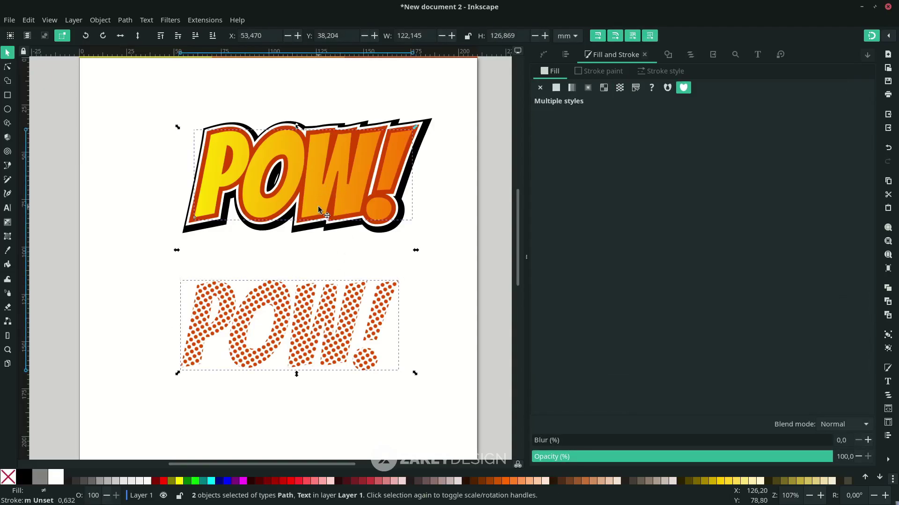
left_click(566, 54)
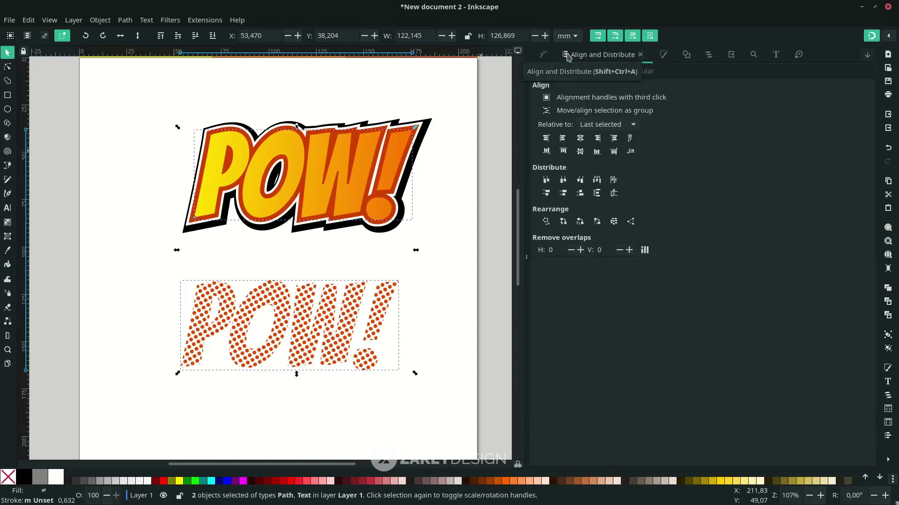
left_click(582, 142)
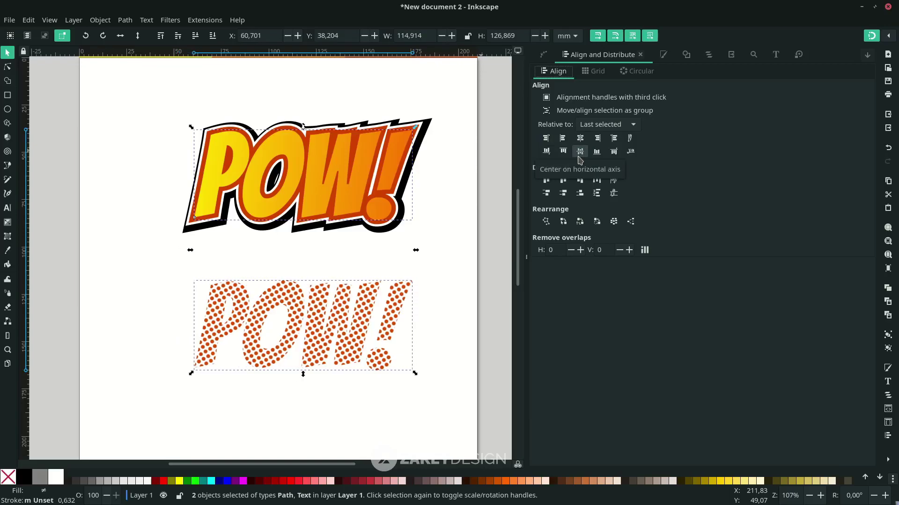
left_click(580, 152)
Move the complete POW! artwork down to about the centre of the page
key("5")
left_click_drag(332, 195, 321, 287)
left_click(312, 340)
scroll(335, 334, "up", 1)
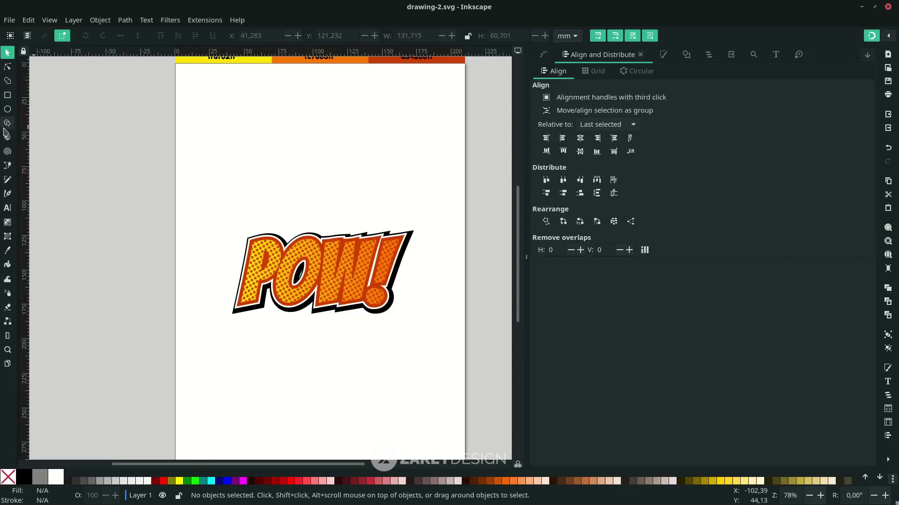
Draw a black star with 11 corners and a spoke ratio of 0.599, about 216 mm wide, above the POW! artwork
left_click(8, 125)
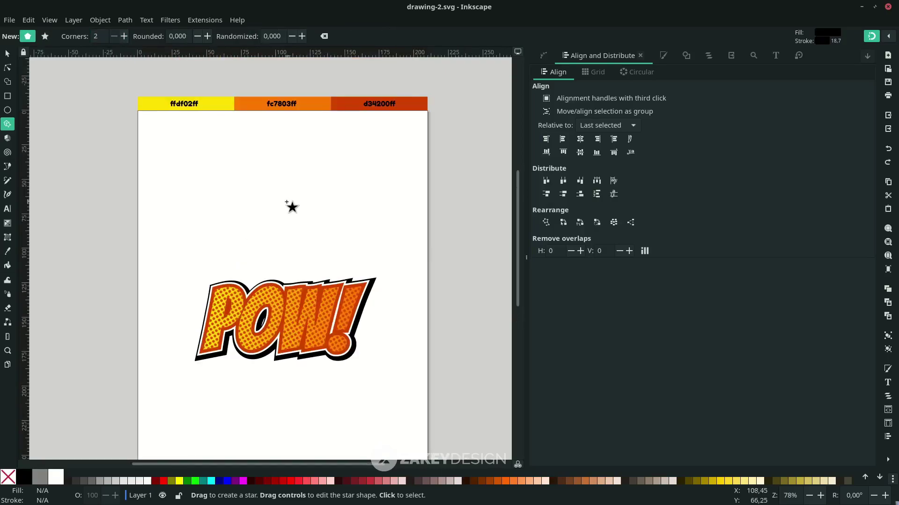
left_click_drag(286, 261, 285, 202)
left_click_drag(285, 203, 386, 302)
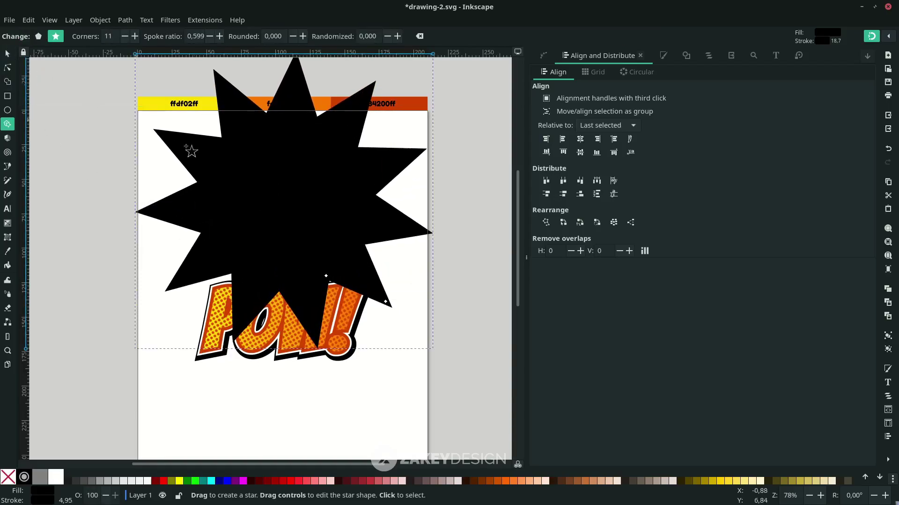
Move the black star down so it is roughly centred over the POW! artwork
key("s")
left_click_drag(329, 212, 327, 322)
scroll(329, 314, "down", 4)
scroll(331, 277, "up", 2)
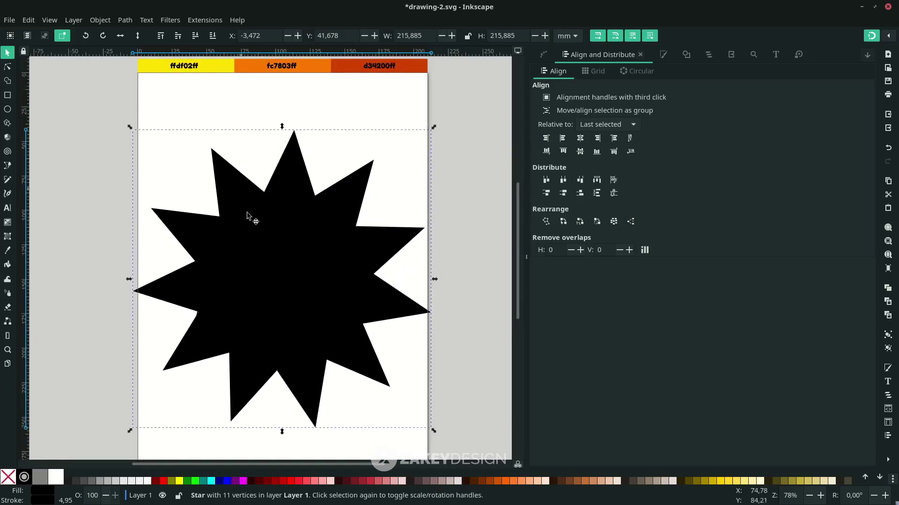
Add the Corners live path effect to the star
left_click(130, 20)
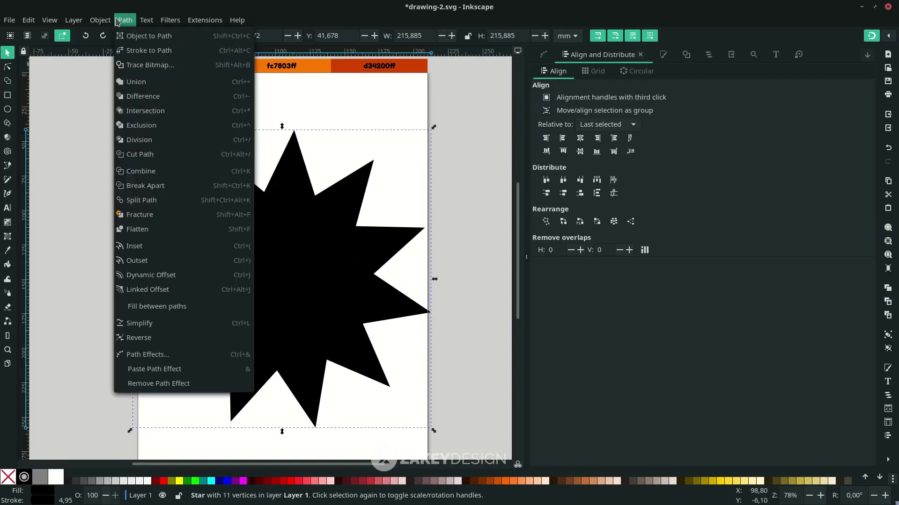
left_click(183, 361)
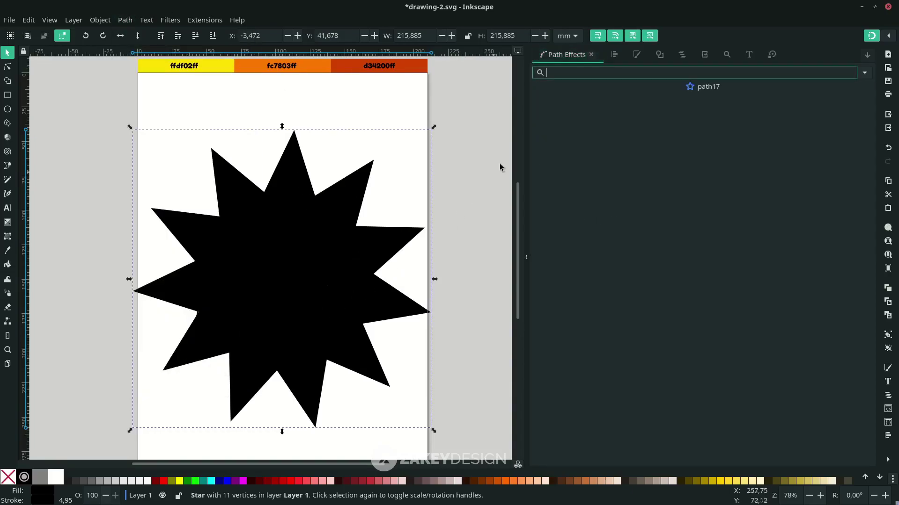
left_click(864, 73)
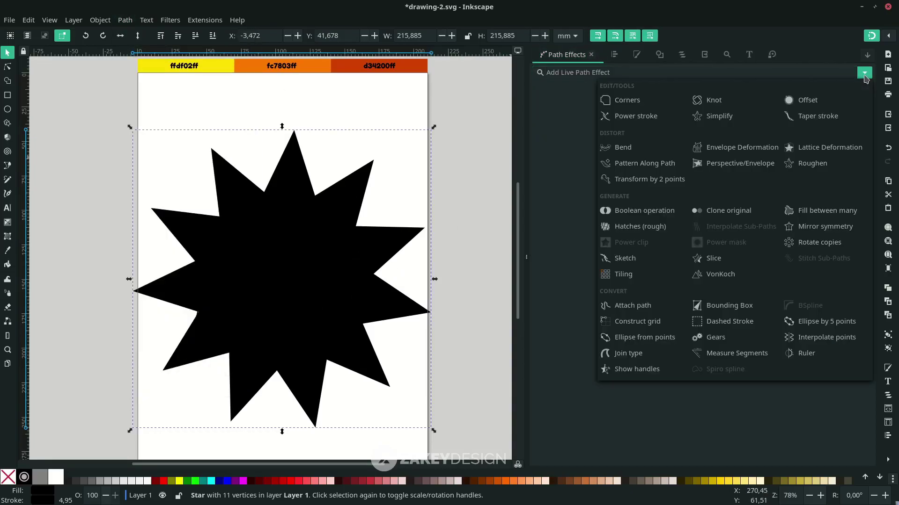
left_click(627, 99)
left_click(322, 226)
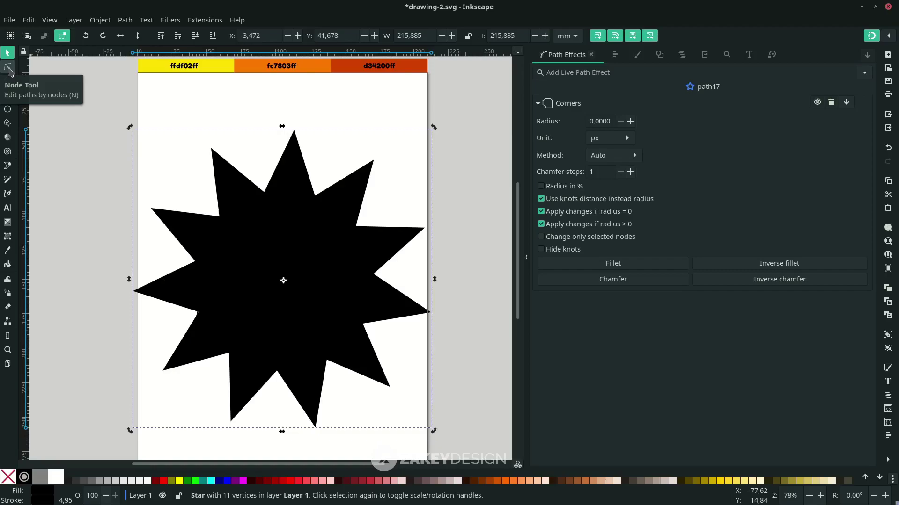
Round all the star's inner corners into wide concave arcs by pulling their corner knots out towards the tips
left_click(8, 67)
left_click_drag(268, 192, 226, 136)
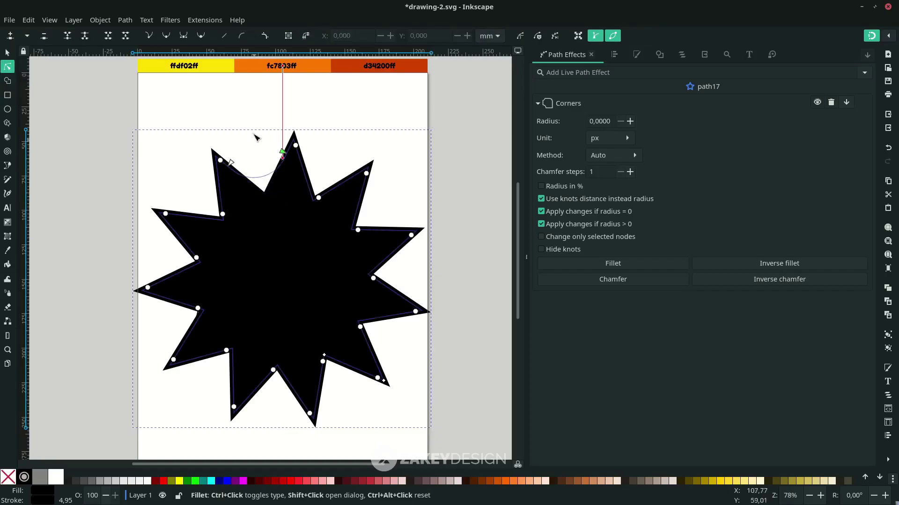
left_click_drag(318, 197, 355, 133)
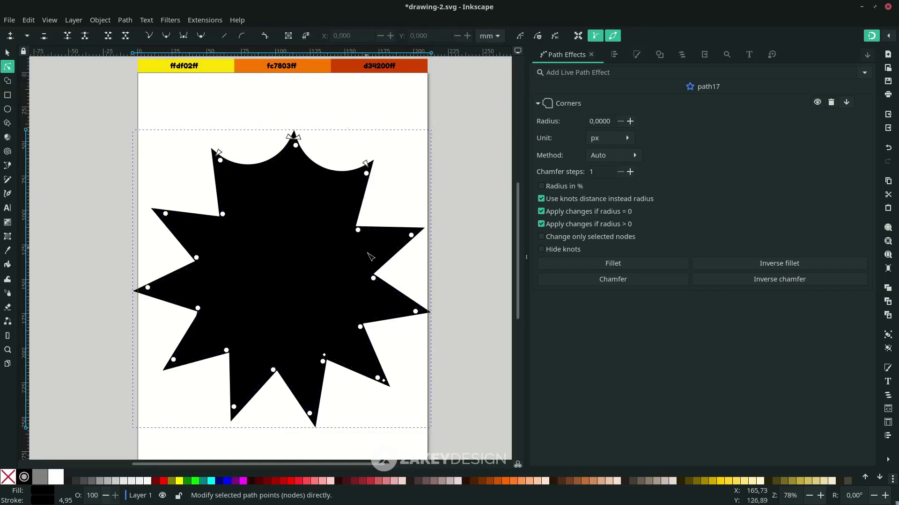
left_click_drag(357, 230, 497, 221)
left_click_drag(373, 278, 513, 277)
left_click_drag(357, 326, 481, 377)
left_click_drag(318, 361, 356, 461)
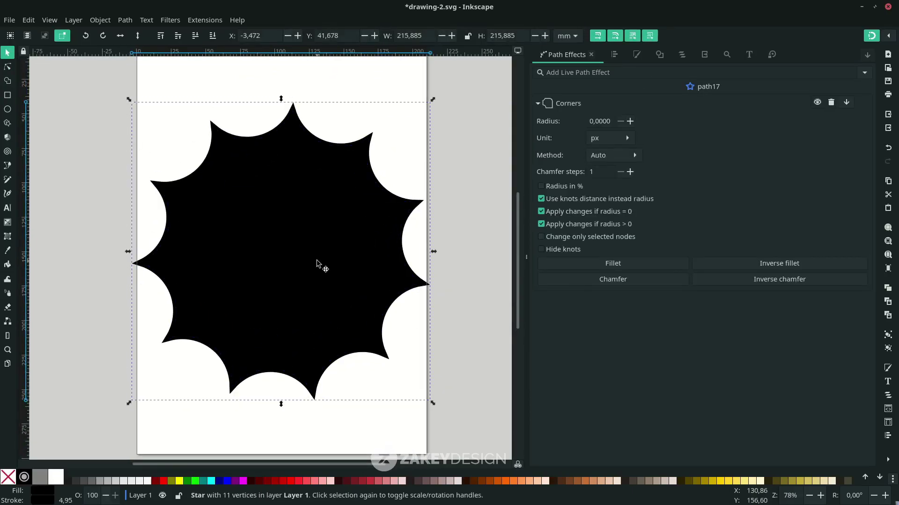
Fill the burst shape white, keep its stroke black and lower it to the bottom of the stack behind the POW! artwork
left_click(56, 477)
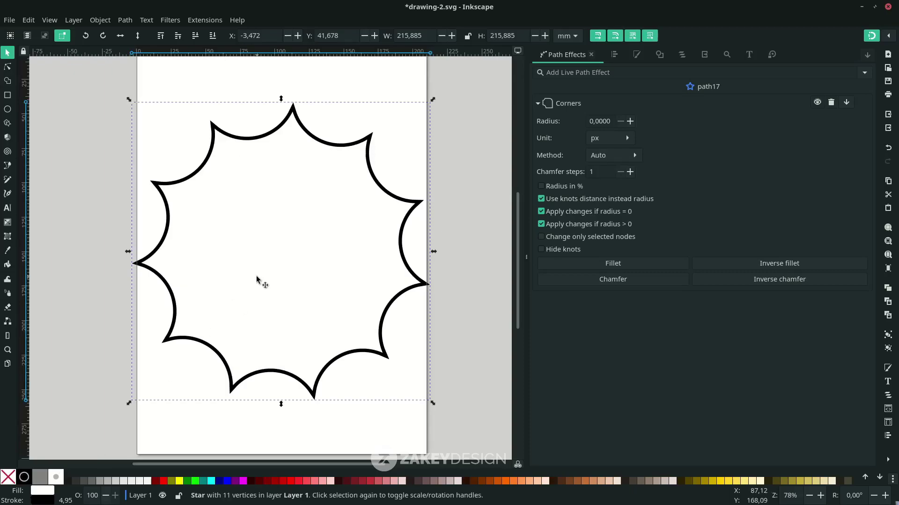
left_click(213, 36)
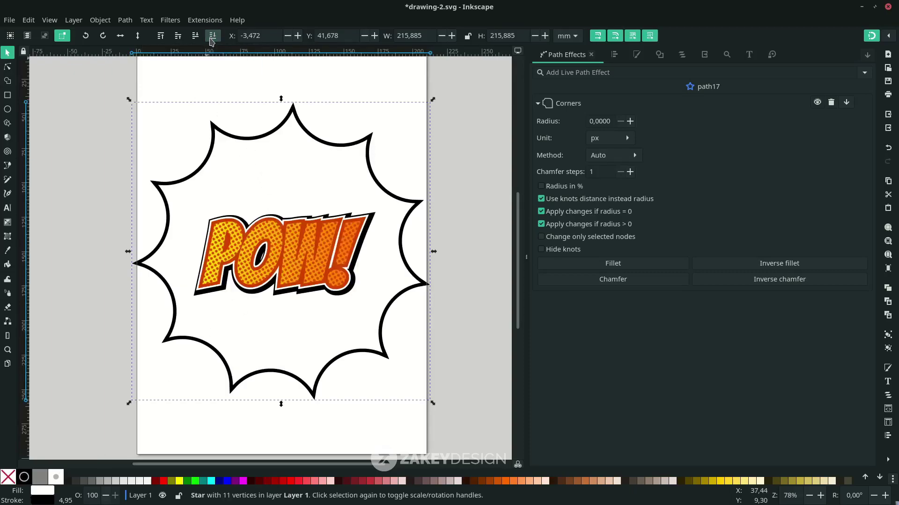
right_click(43, 499)
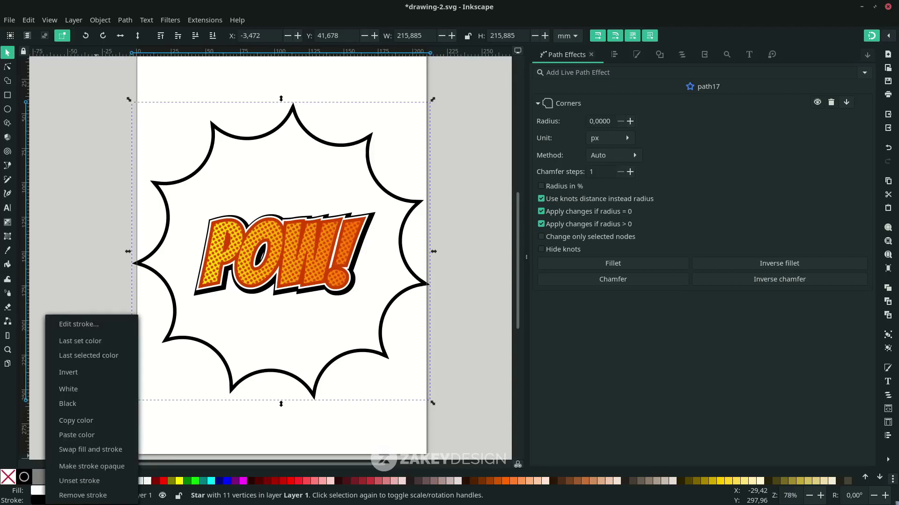
left_click(100, 407)
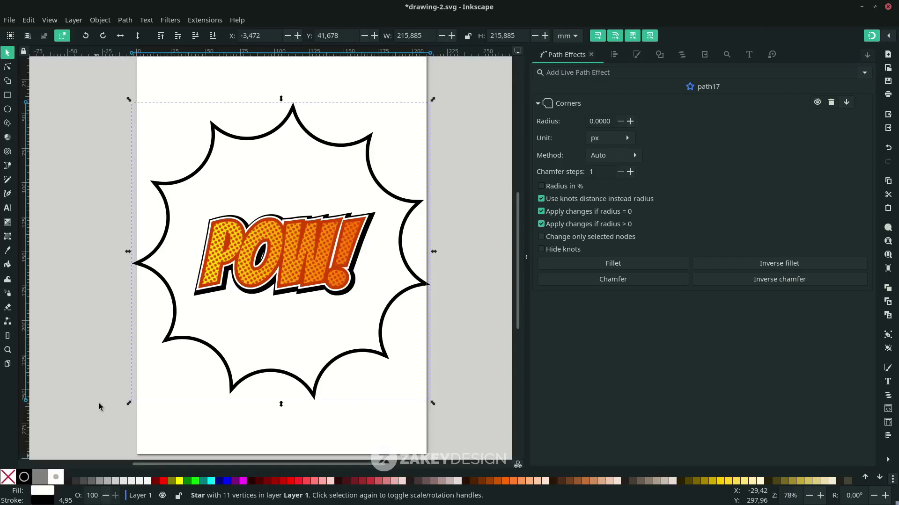
Set the burst outline's stroke width to 23.612 px and deselect it
left_click(636, 56)
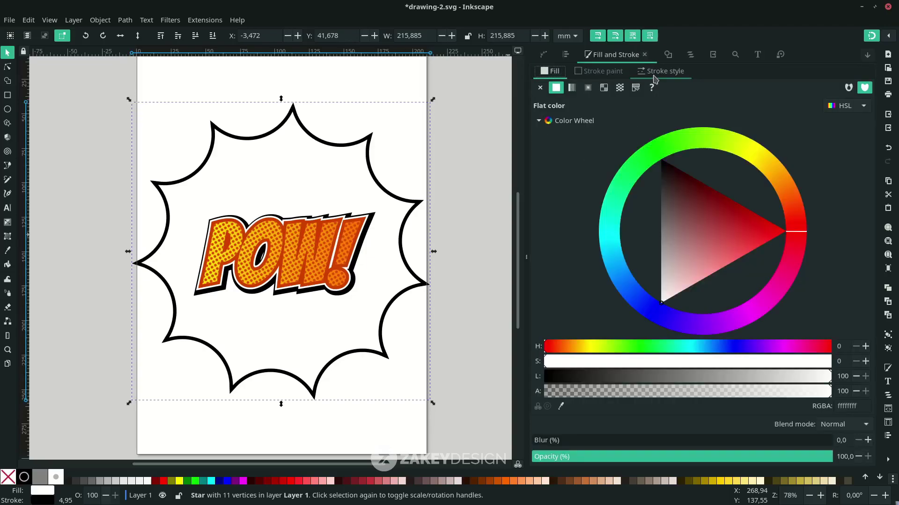
left_click(654, 76)
left_click(640, 91)
left_click(616, 96)
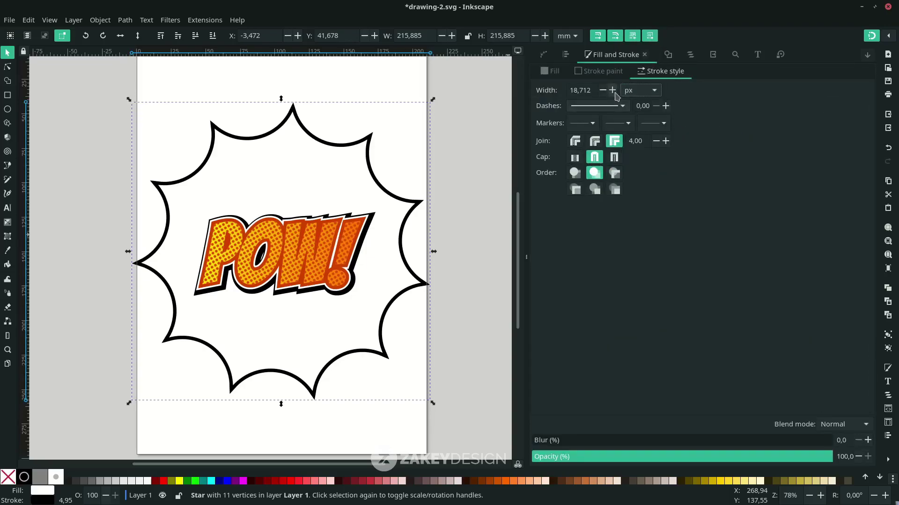
left_click(612, 90)
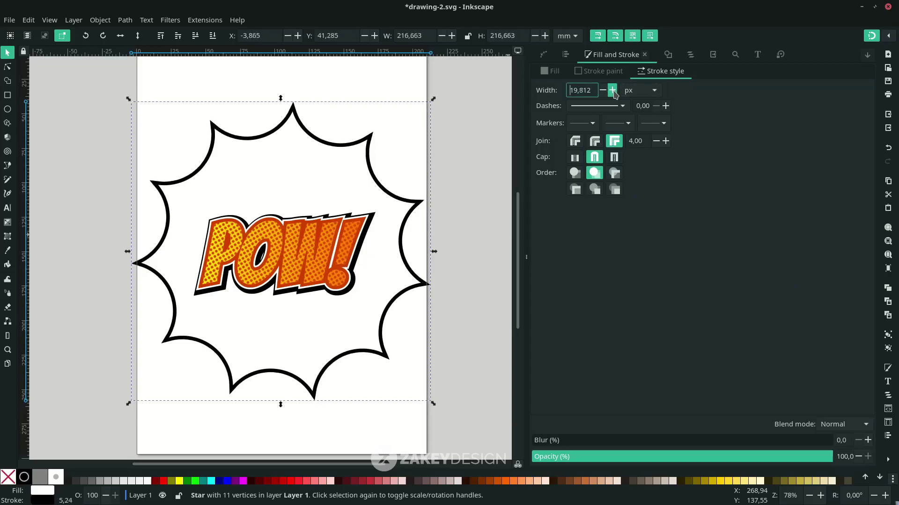
left_click(612, 90)
left_click(612, 91)
left_click(612, 91)
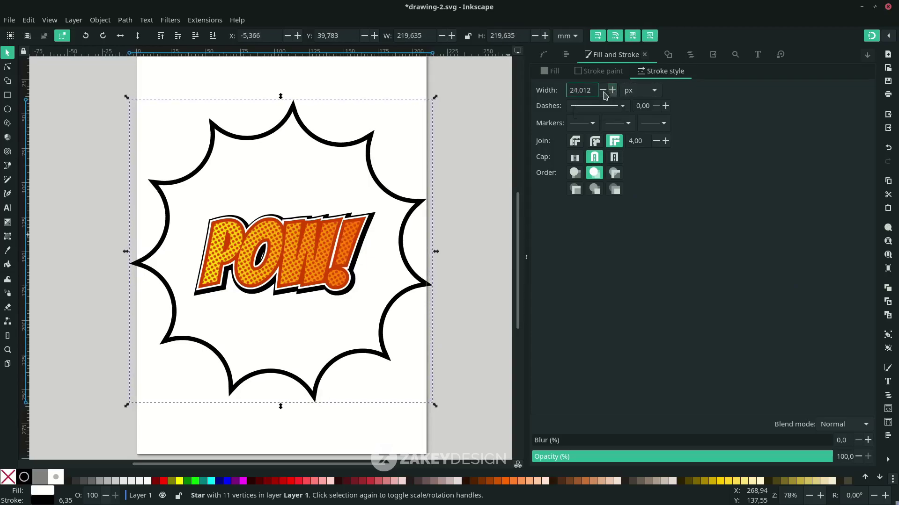
left_click(603, 90)
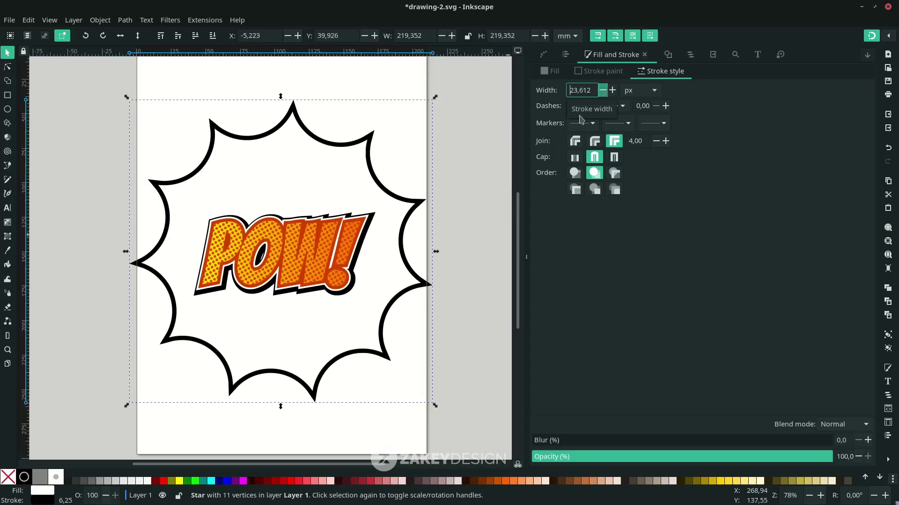
left_click(411, 310)
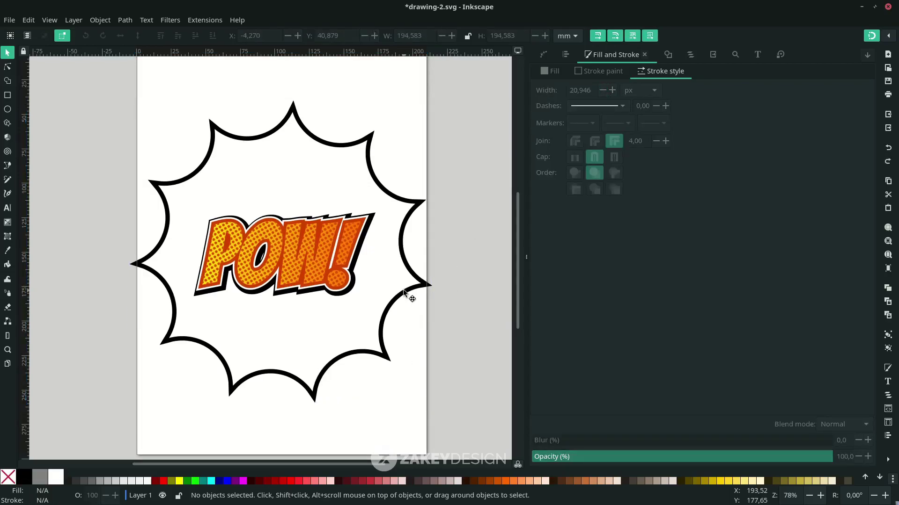
Try to scale the burst shape down about its centre and undo the scaling
left_click(403, 289)
left_click_drag(431, 406, 395, 372)
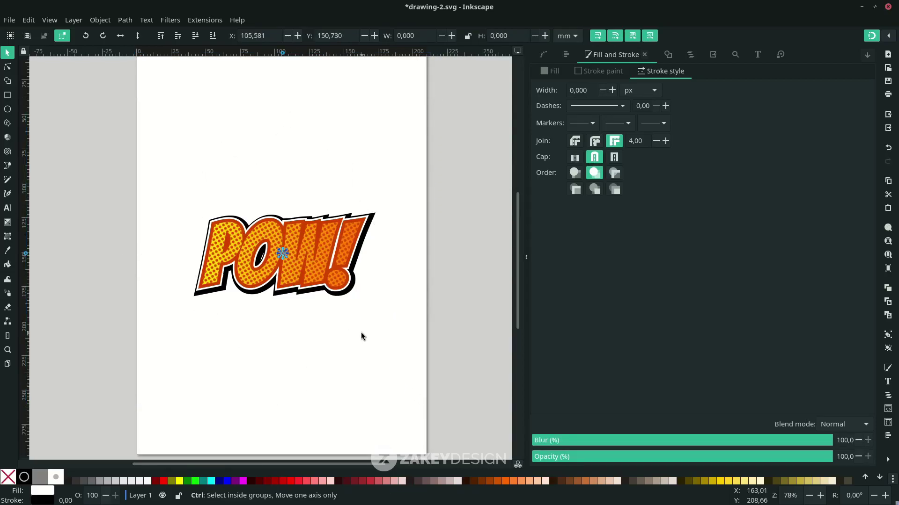
key("ctrl+z")
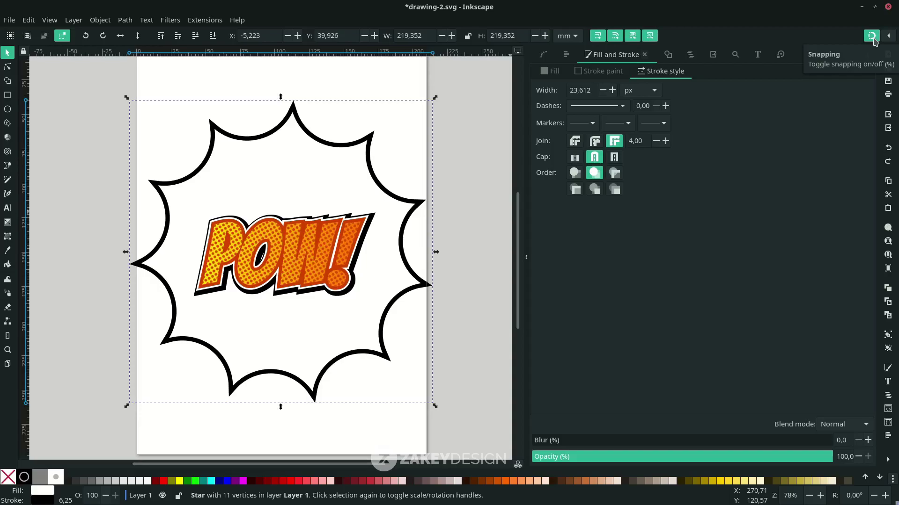
Turn snapping off and scale the burst shape to about 143 × 117 mm, positioned behind the POW! lettering
left_click(872, 37)
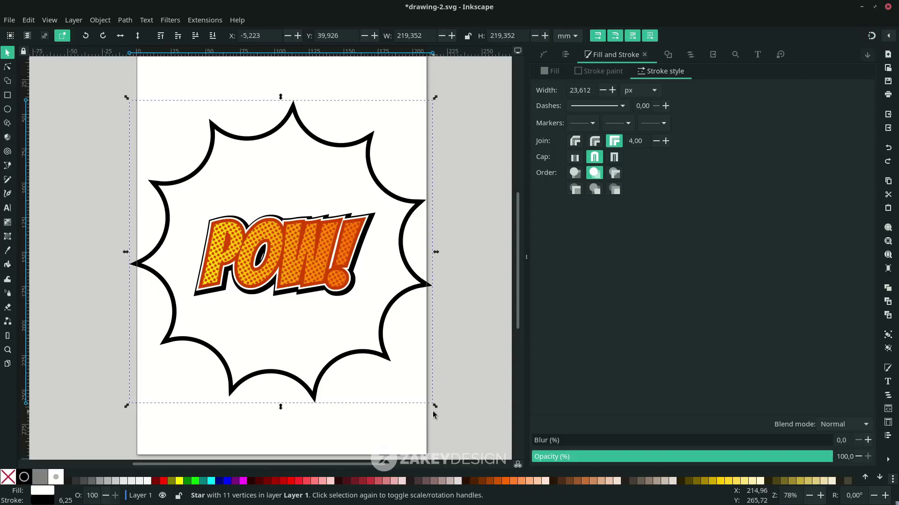
left_click_drag(434, 407, 375, 364)
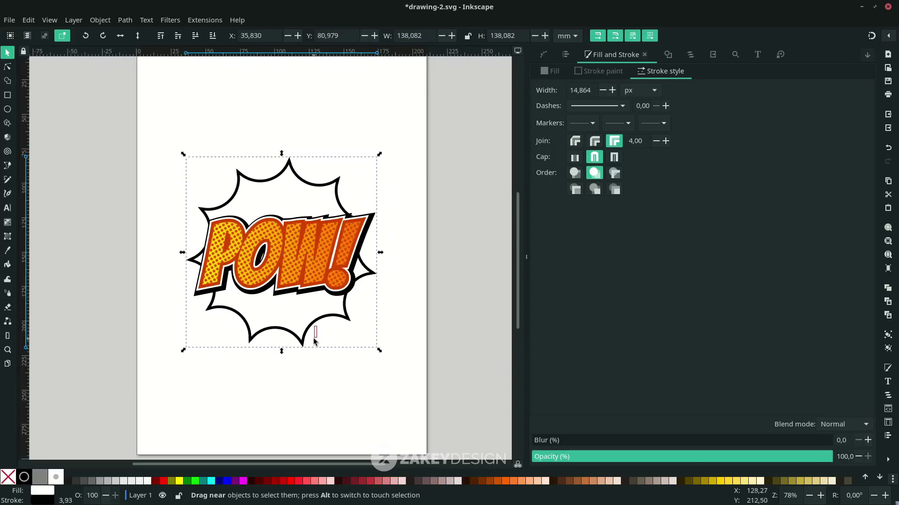
mouse_move(295, 329)
left_mouse_down()
mouse_move(282, 343)
mouse_move(283, 335)
mouse_move(290, 333)
mouse_move(290, 352)
mouse_move(282, 351)
mouse_move(289, 315)
left_mouse_up()
left_click_drag(382, 336, 434, 347)
scroll(369, 331, "up", 1)
scroll(402, 301, "down", 1)
scroll(394, 312, "right", 3)
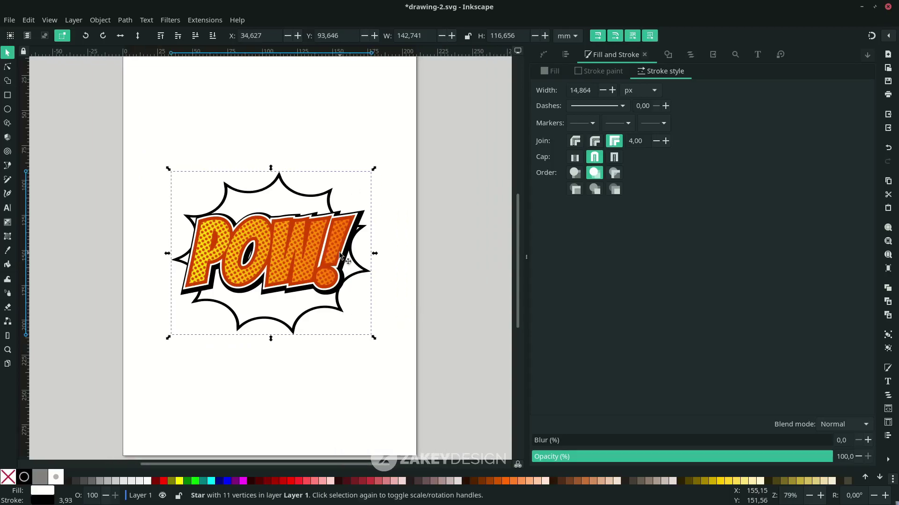
Replace the POW! text with CRACK, keeping it live with its comic effect
key("t")
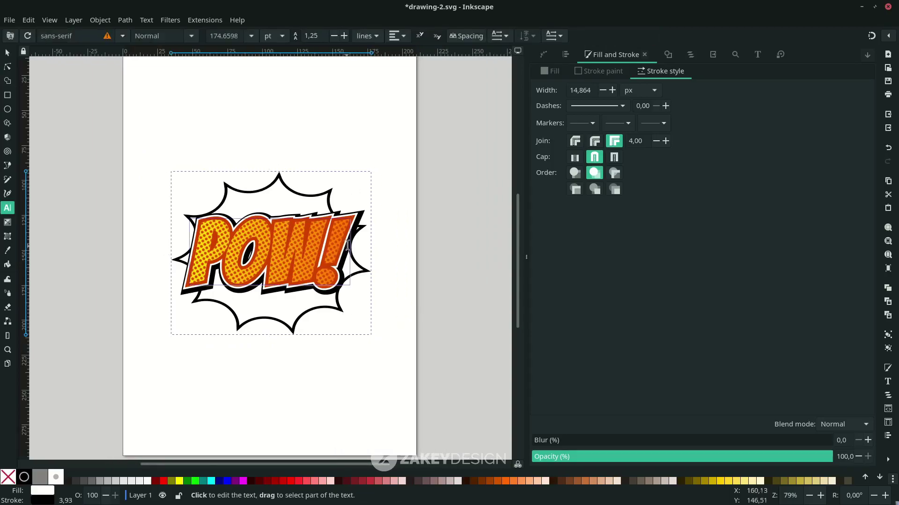
scroll(350, 245, "up", 2)
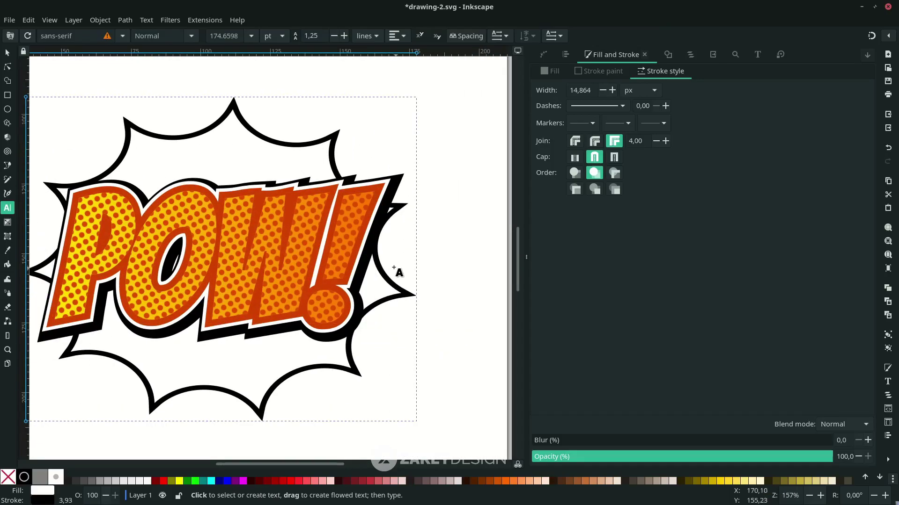
left_click(364, 263)
scroll(355, 276, "down", 2)
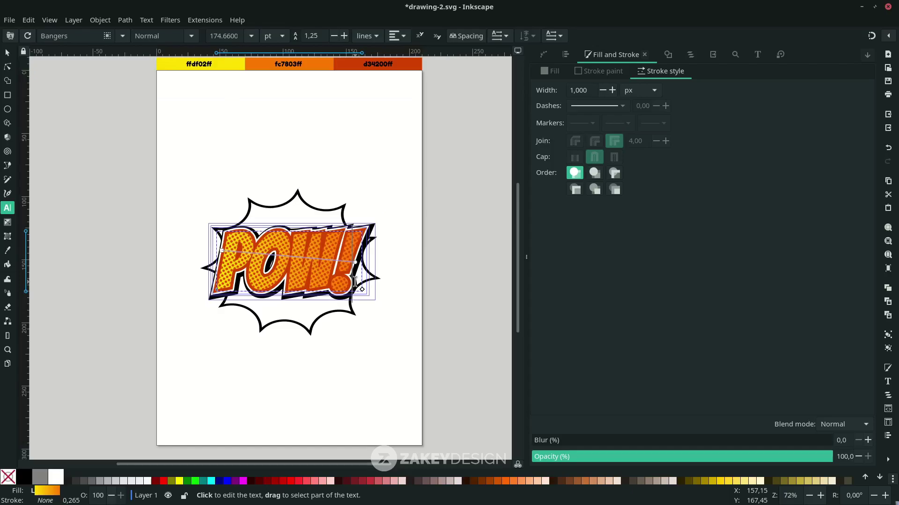
key("ctrl+a")
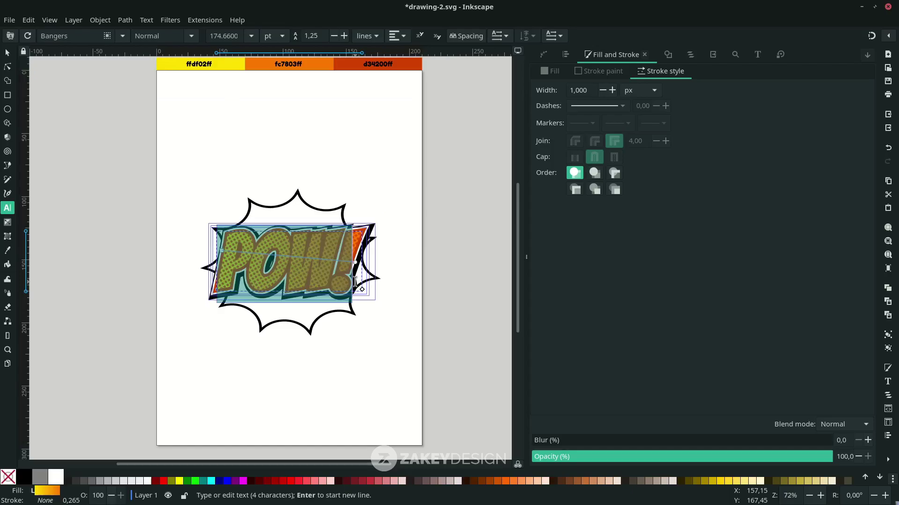
type("CRACK")
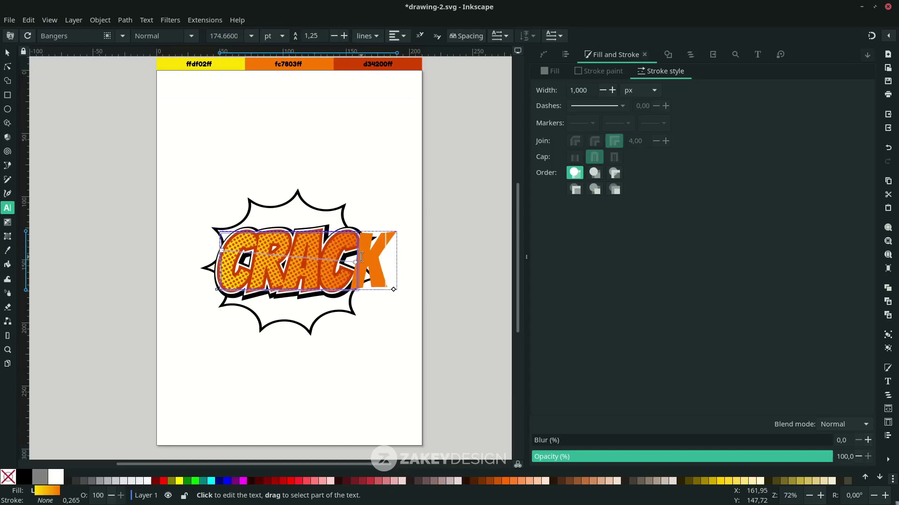
scroll(362, 257, "up", 1)
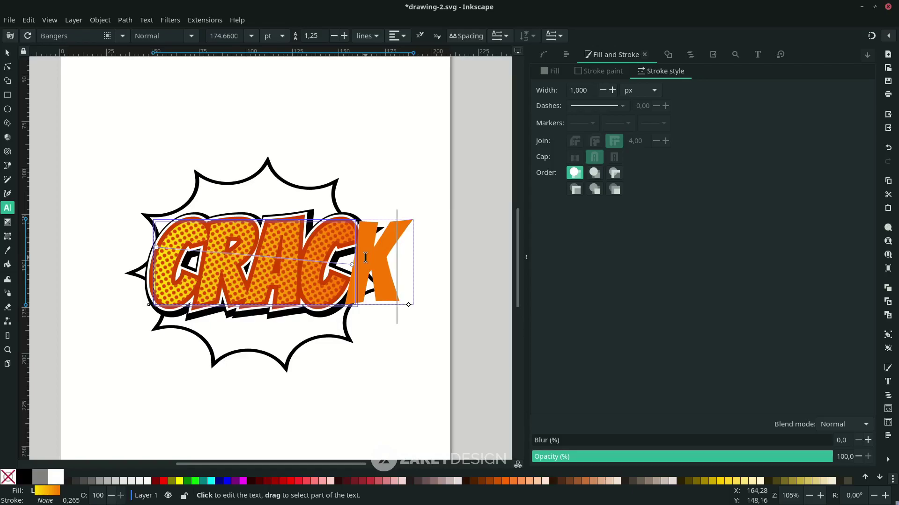
left_click(405, 267)
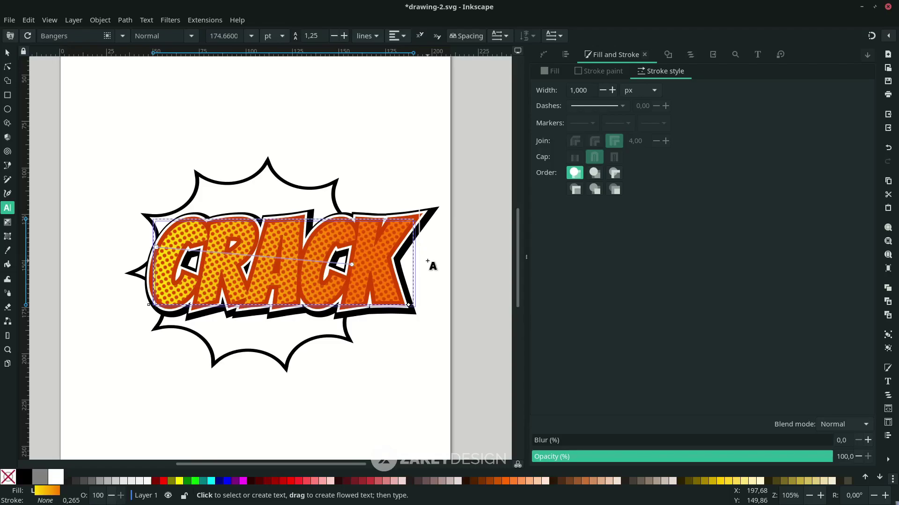
key("ctrl+z")
key("Escape")
key("s")
Group the lettering's five objects without the burst and move the group left so it sits over the burst
mouse_move(471, 342)
left_mouse_down()
mouse_move(456, 323)
mouse_move(469, 341)
mouse_move(121, 213)
mouse_move(131, 199)
left_mouse_up()
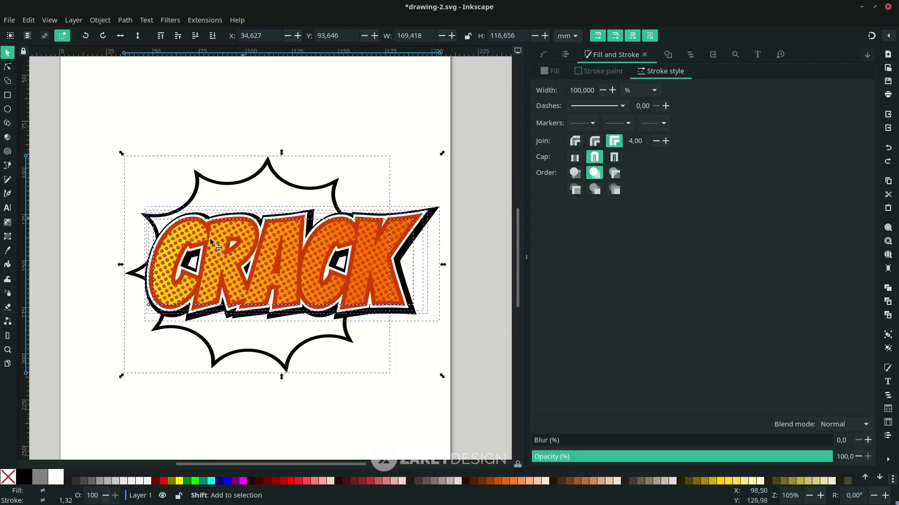
left_click(263, 190, "shift")
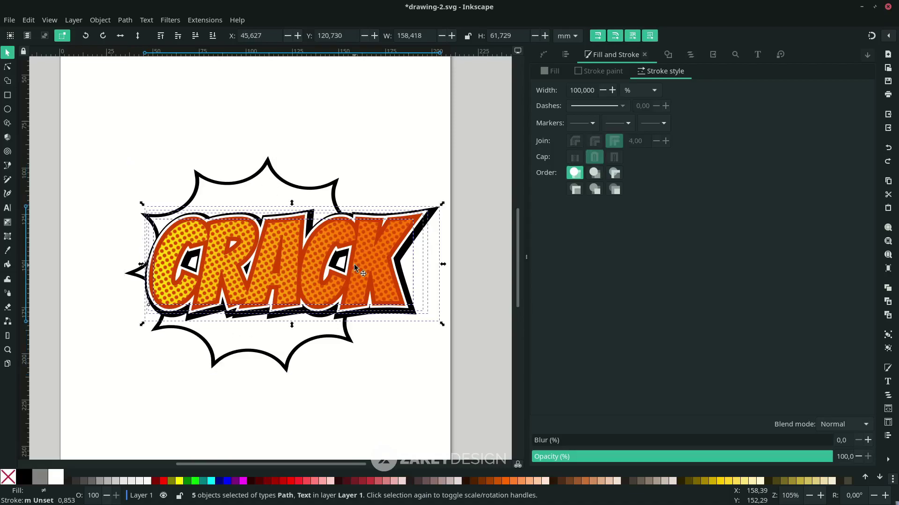
right_click(359, 260)
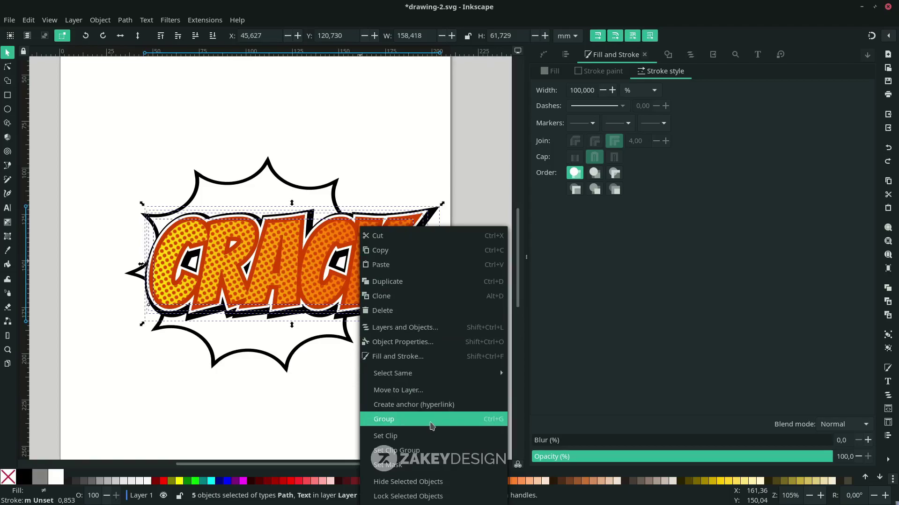
left_click(430, 422)
left_click_drag(336, 282, 362, 277)
scroll(349, 280, "left", 1)
left_click(408, 342)
left_click(372, 268)
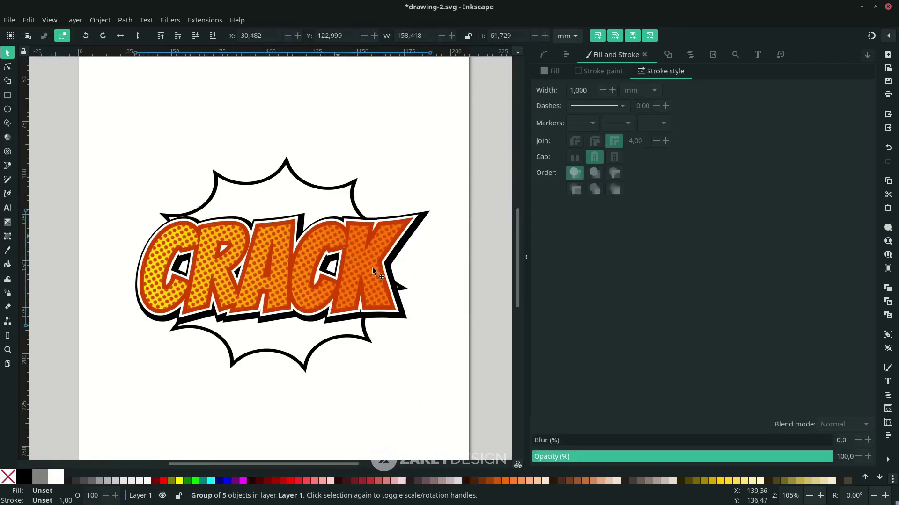
Replace the CRACK text inside the group with BAZEENG !
key("t")
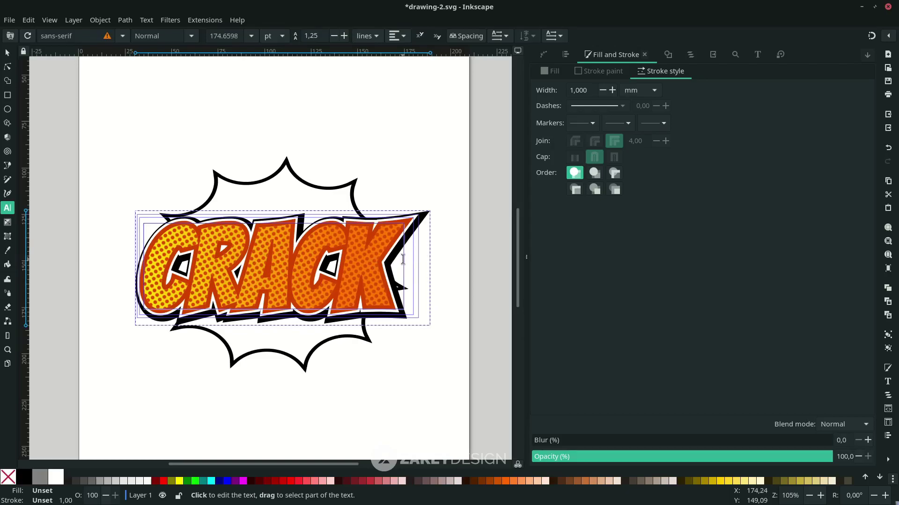
left_click_drag(403, 258, 104, 272)
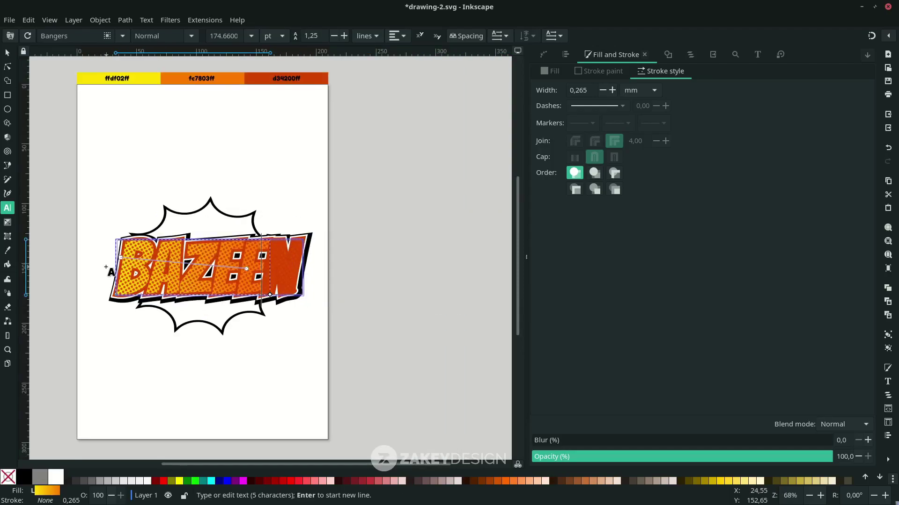
type("G !")
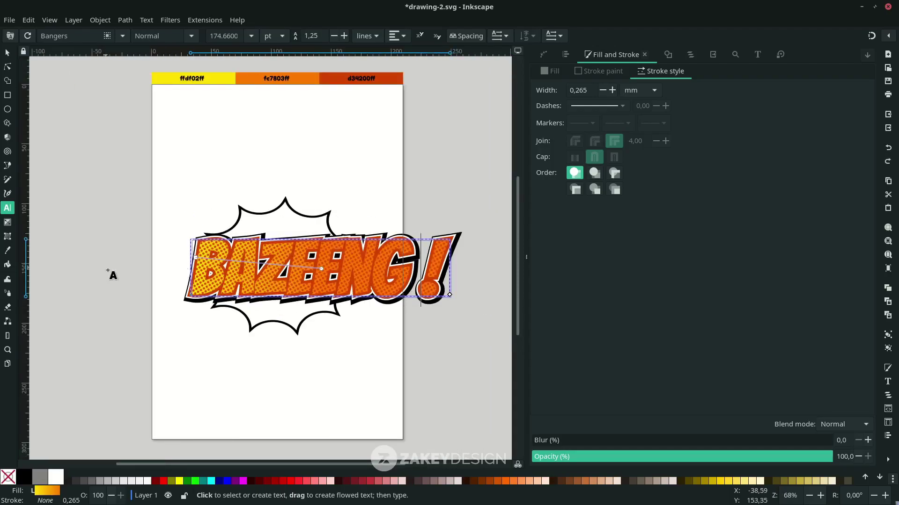
Change the grouped text to KAPOW! and shift the lettering slightly left to centre it over the burst
key("ctrl+a")
type("KAPOW!")
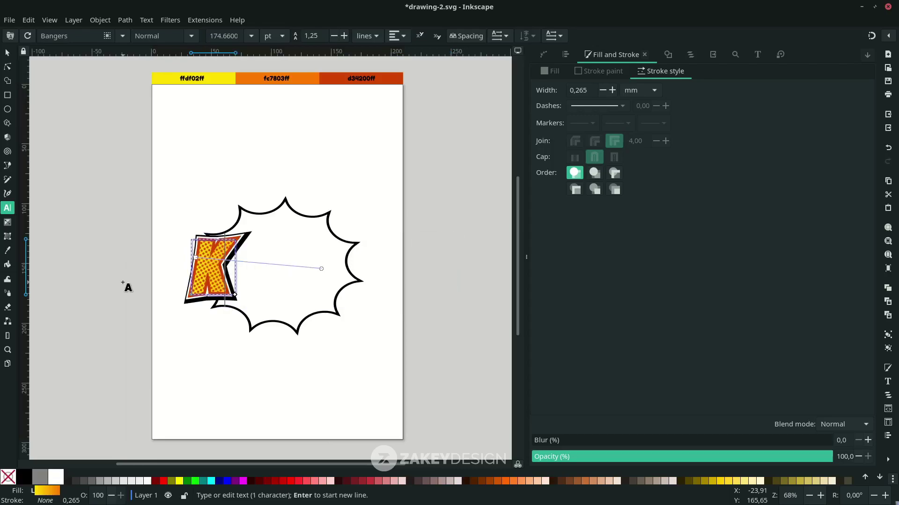
key("Escape")
key("s")
left_click_drag(264, 277, 252, 276)
left_click(338, 360)
scroll(338, 361, "down", 2)
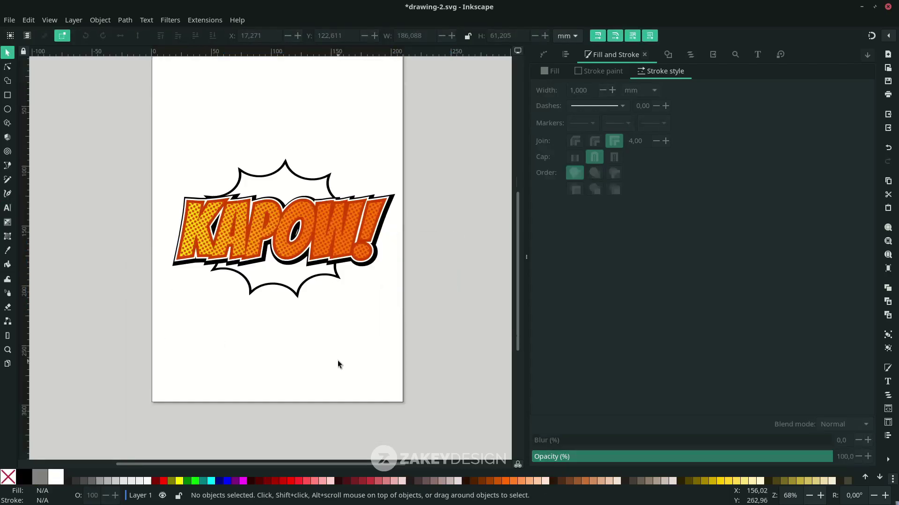
Set the burst outline's stroke width to 22.191 px and deselect it
scroll(312, 273, "up", 2)
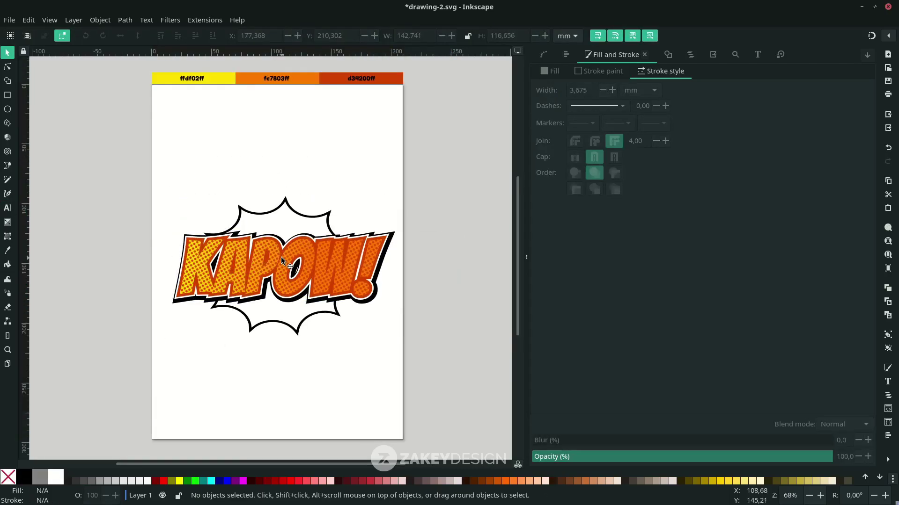
left_click(303, 216)
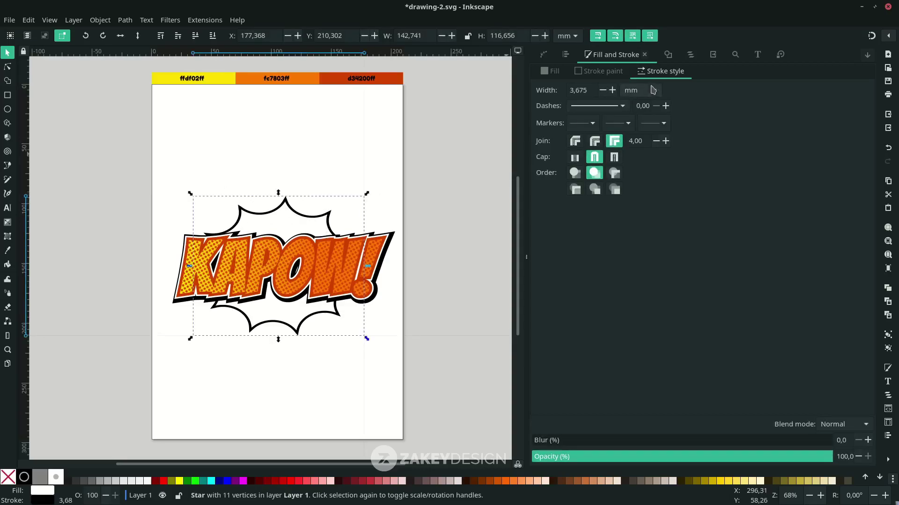
left_click(635, 92)
left_click(639, 122)
left_click(612, 90)
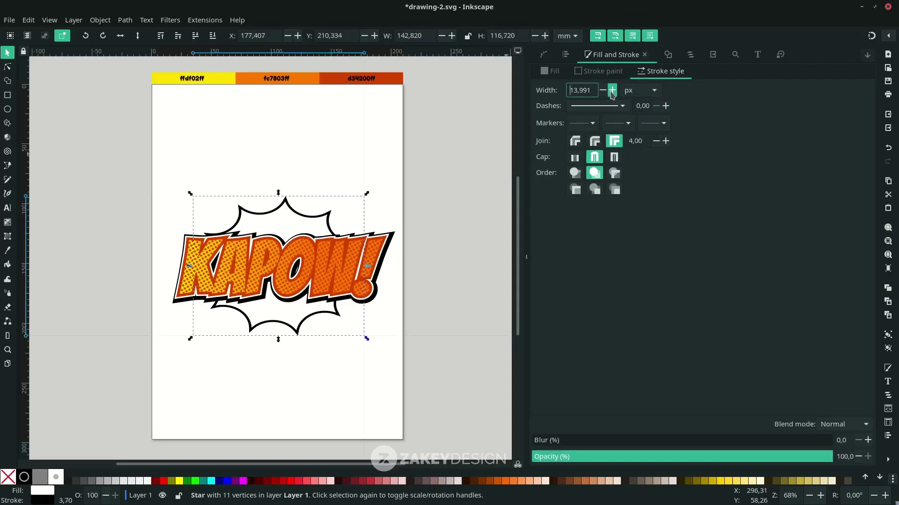
left_click(604, 91)
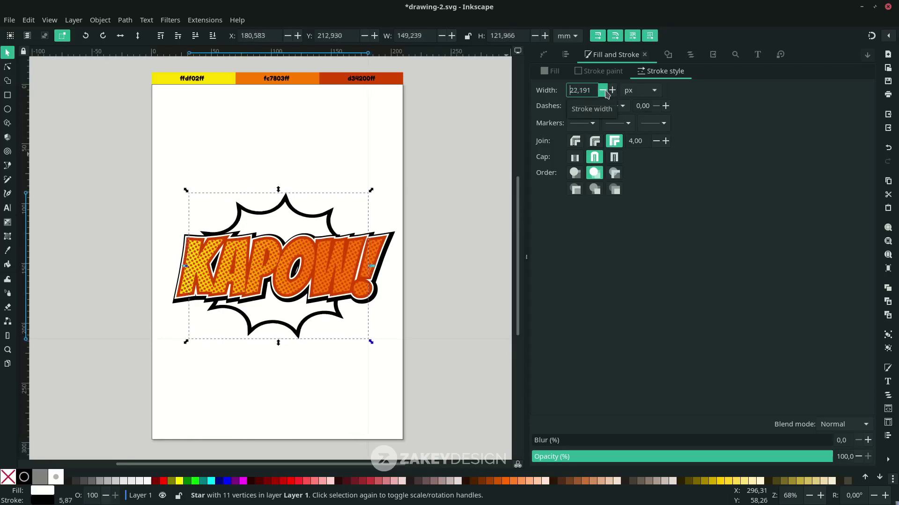
left_click(451, 155)
Replace the KAPOW! text with BOOM!
left_click(394, 265)
key("ctrl+a")
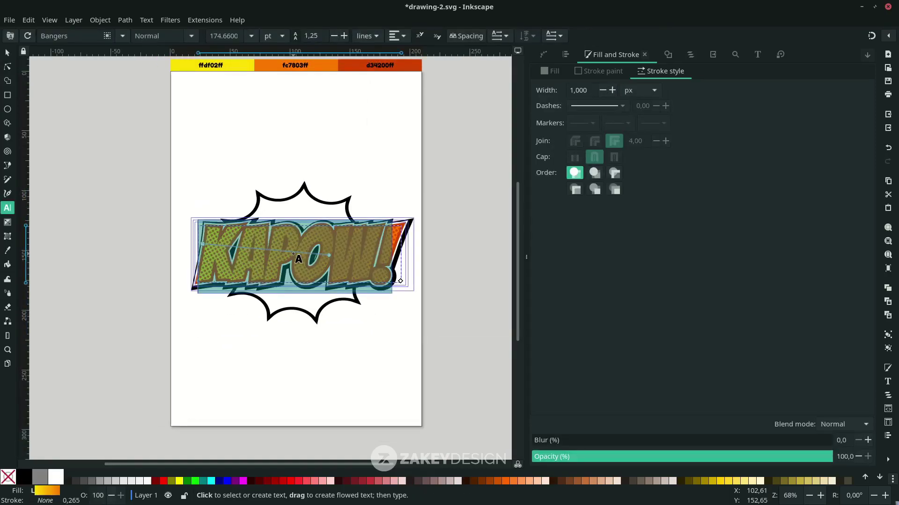
type("BOOM!")
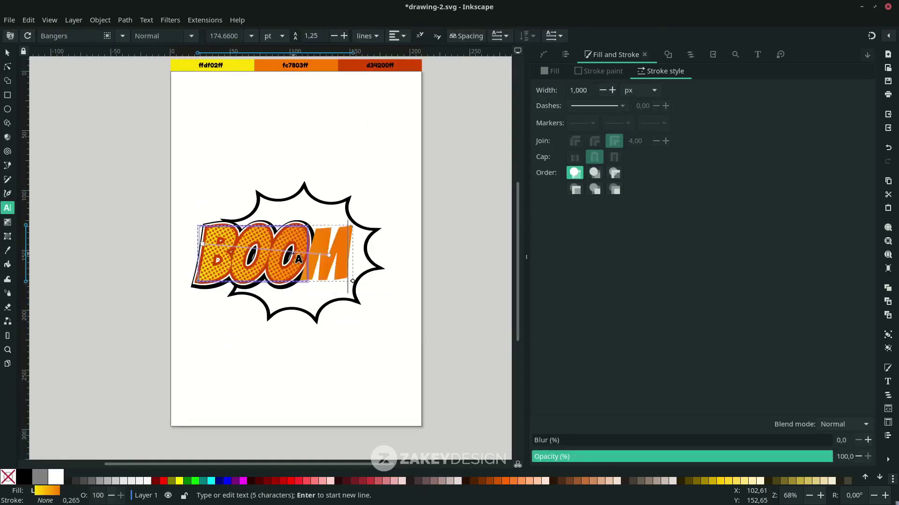
key("F1")
Replace the BOOM! text with SMACK!
left_click_drag(293, 254, 309, 253)
double_click(308, 253)
key("ctrl+a")
type("BZOOK")
key("ctrl+z")
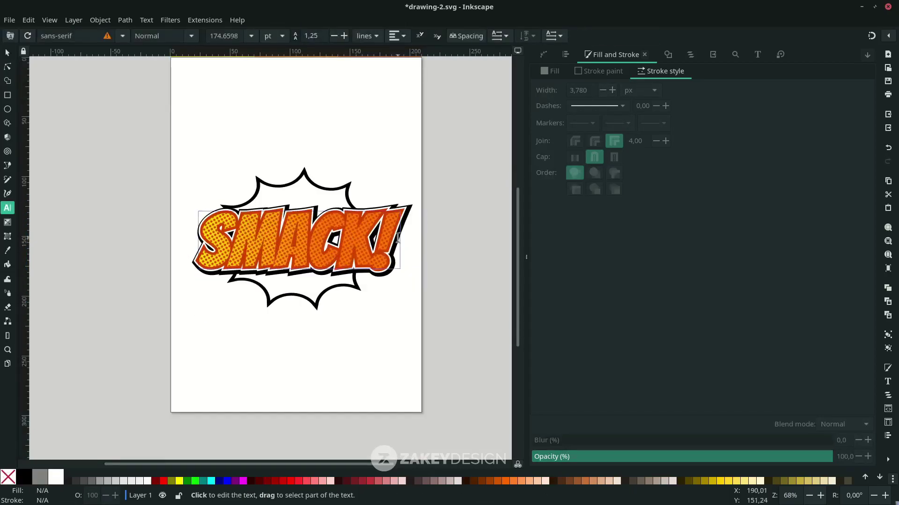
Replace the SMACK! text with WOOW!
left_click_drag(398, 238, 216, 230)
key("ctrl+a")
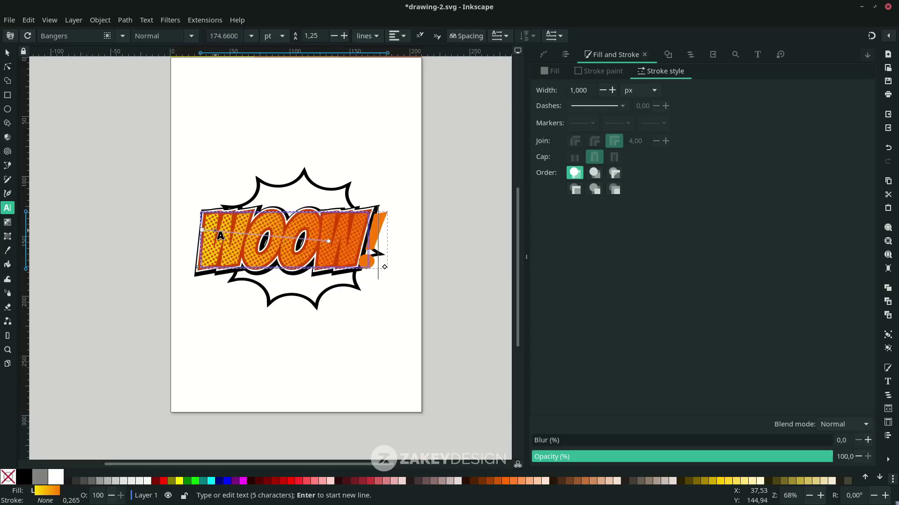